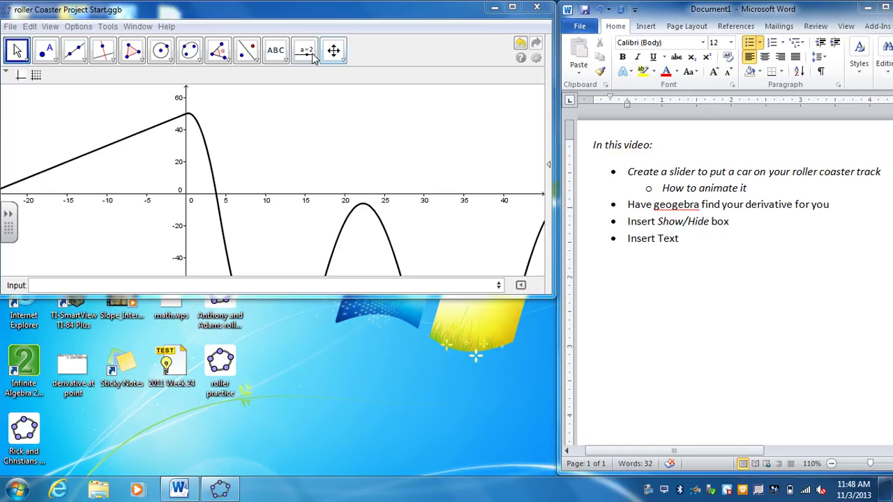
# - Create a slider named Time ranging from -30 to 80 with increment 0.01 on the graph
pyautogui.click(314, 60)
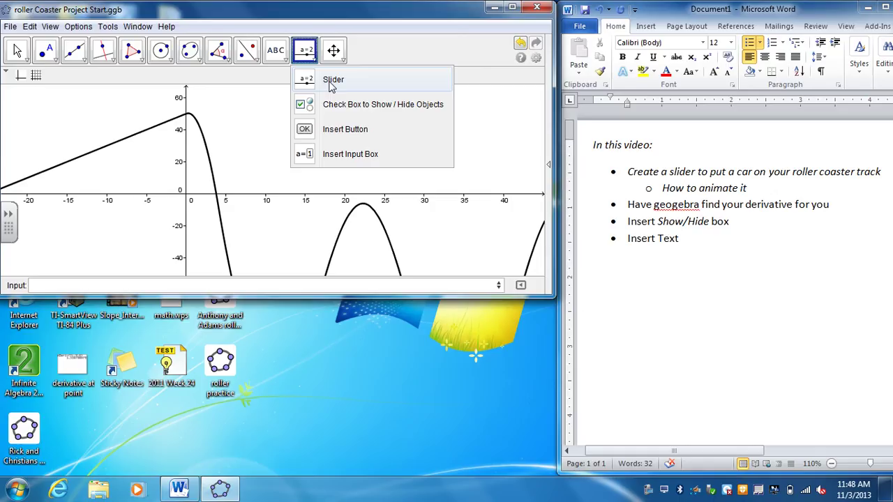
pyautogui.click(333, 80)
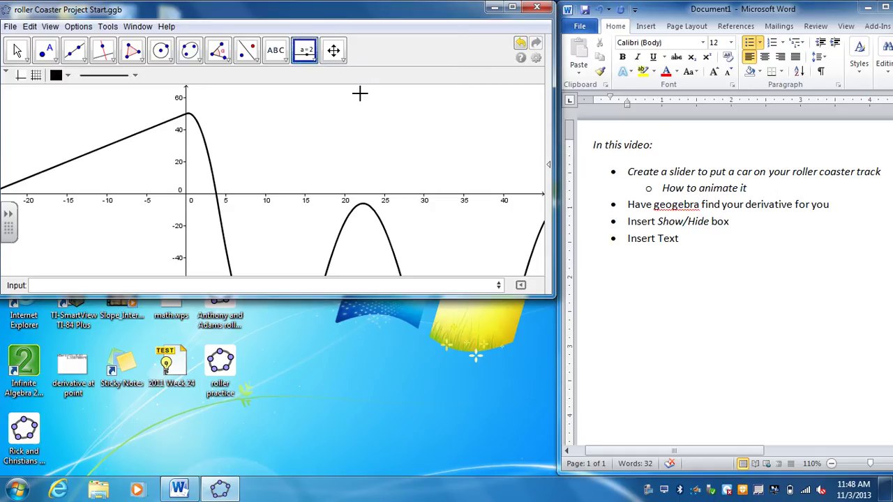
pyautogui.click(233, 98)
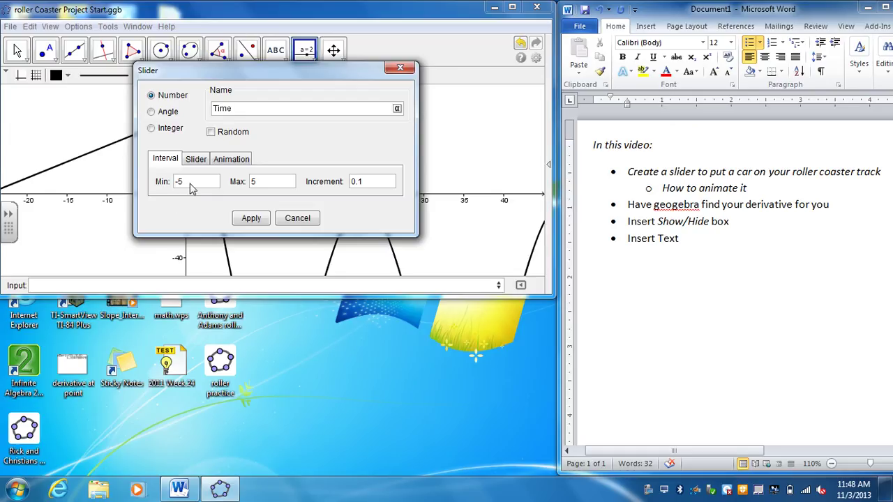
pyautogui.moveTo(192, 186); pyautogui.dragTo(160, 182)
pyautogui.click(251, 218)
pyautogui.press('Escape')
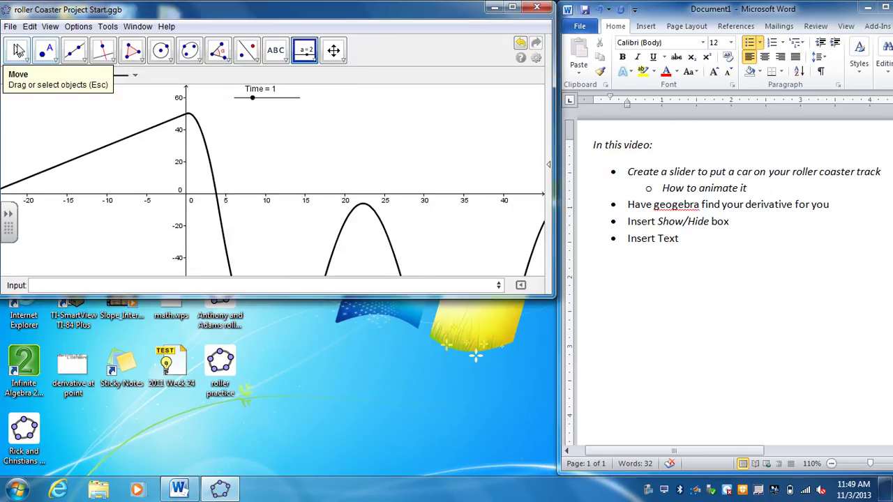
# - Try out Time slider values and check the function names in the Algebra view
pyautogui.moveTo(254, 98)
pyautogui.mouseDown()
pyautogui.moveTo(295, 104)
pyautogui.moveTo(250, 110)
pyautogui.mouseUp()
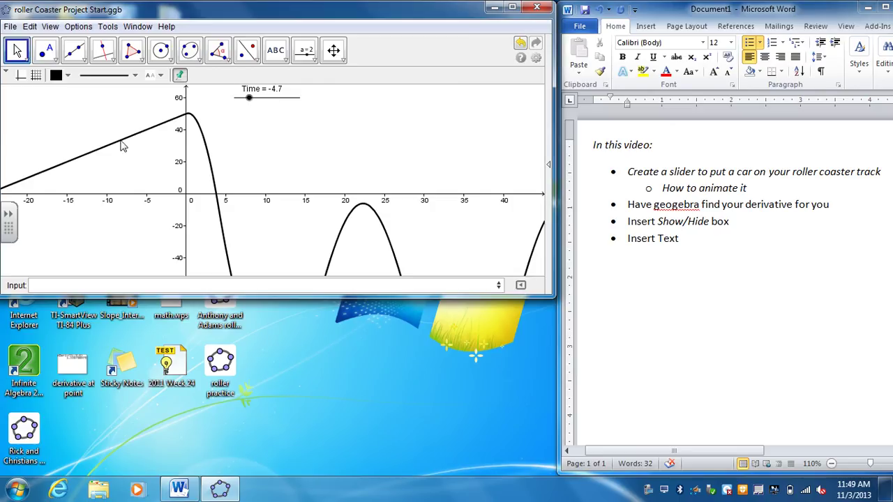
pyautogui.click(96, 285)
pyautogui.write('ime,)')
pyautogui.click(78, 27)
pyautogui.moveTo(51, 27)
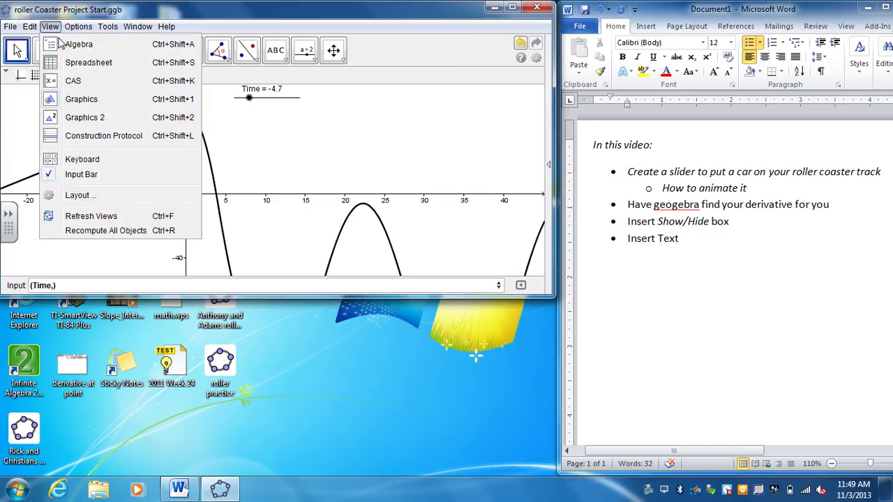
pyautogui.click(73, 44)
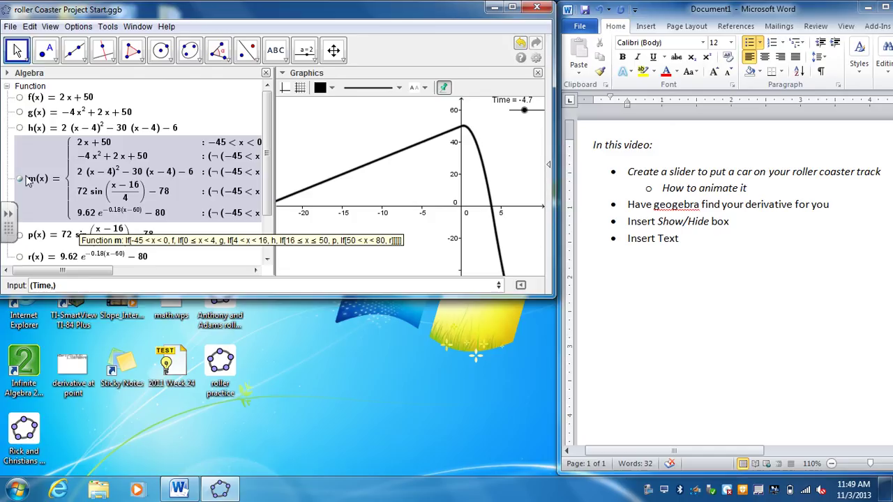
pyautogui.click(266, 73)
# - Enter (Time, m(Time)) in the Input bar to create point A on the track
pyautogui.click(67, 284)
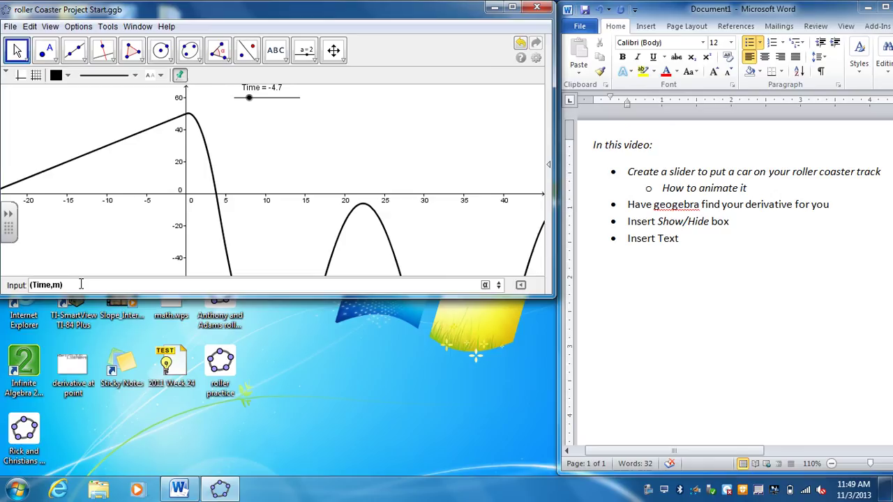
pyautogui.write('m(Time')
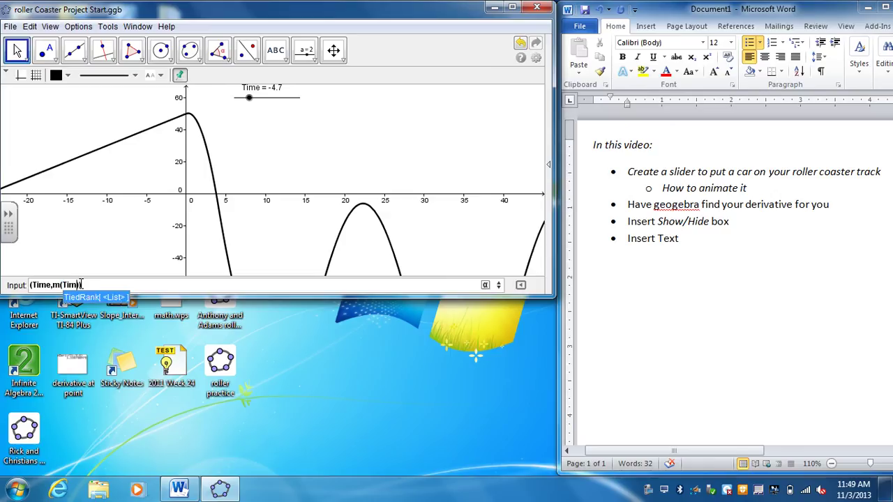
pyautogui.press('Return')
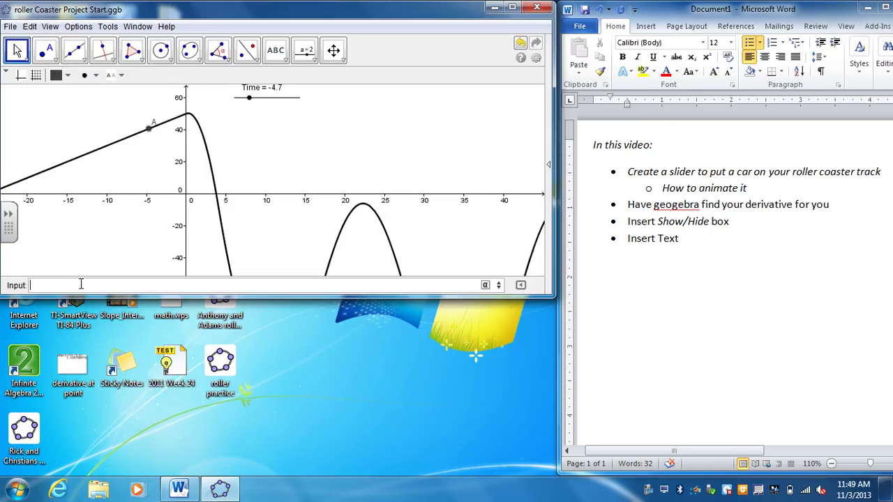
# - Maximise the GeoGebra window to show the whole track and nudge the Time slider
pyautogui.click(154, 122)
pyautogui.doubleClick(208, 12)
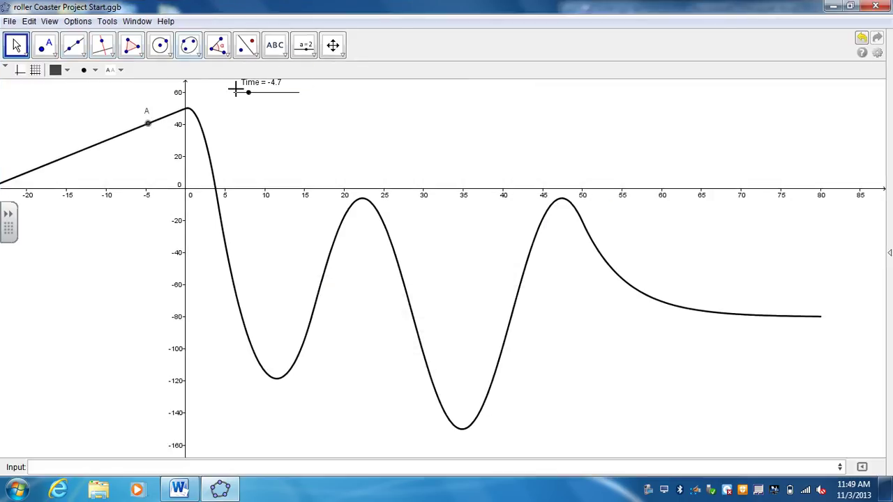
pyautogui.moveTo(249, 92)
pyautogui.mouseDown()
pyautogui.moveTo(269, 91)
pyautogui.moveTo(247, 88)
pyautogui.mouseUp()
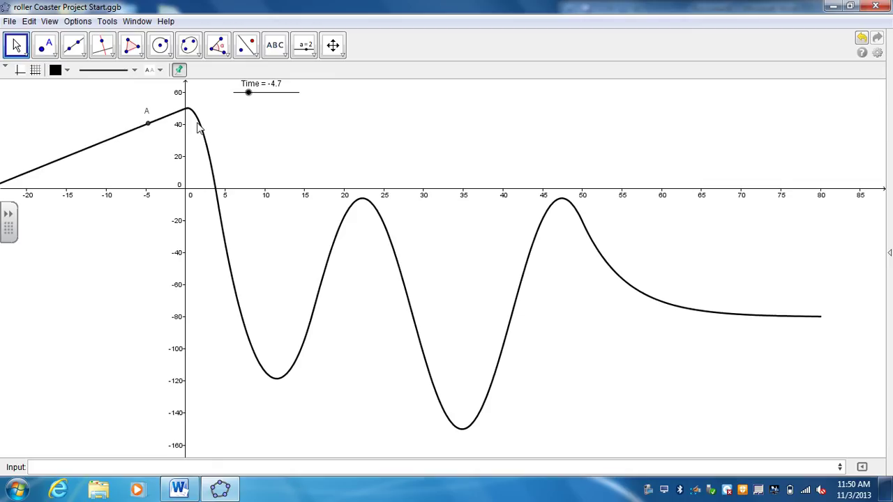
# - Make point A a red diamond of size 5
pyautogui.rightClick(147, 127)
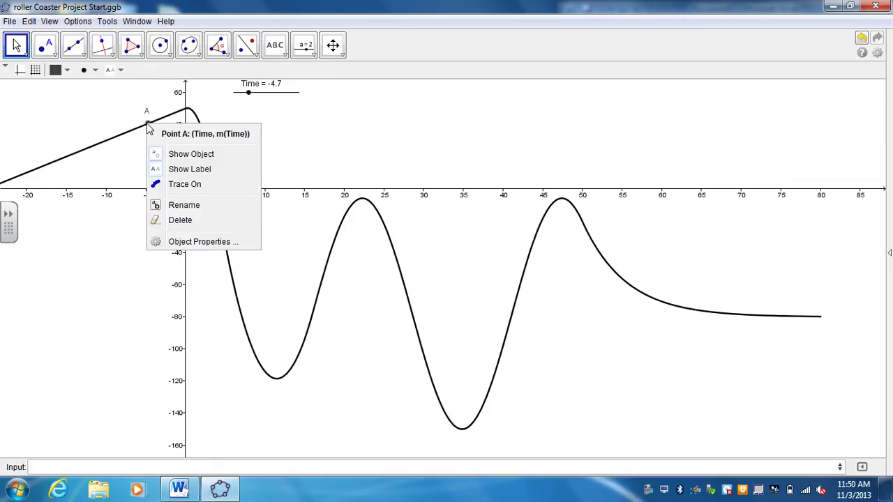
pyautogui.click(199, 242)
pyautogui.click(331, 118)
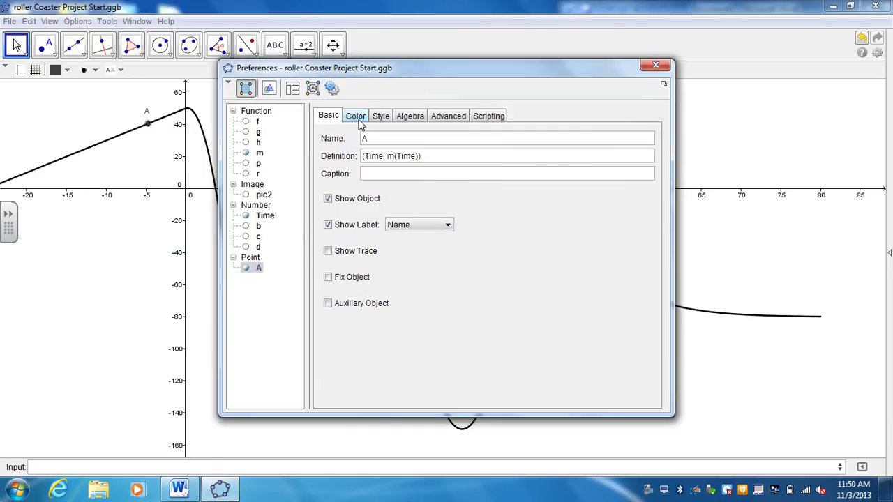
pyautogui.click(355, 116)
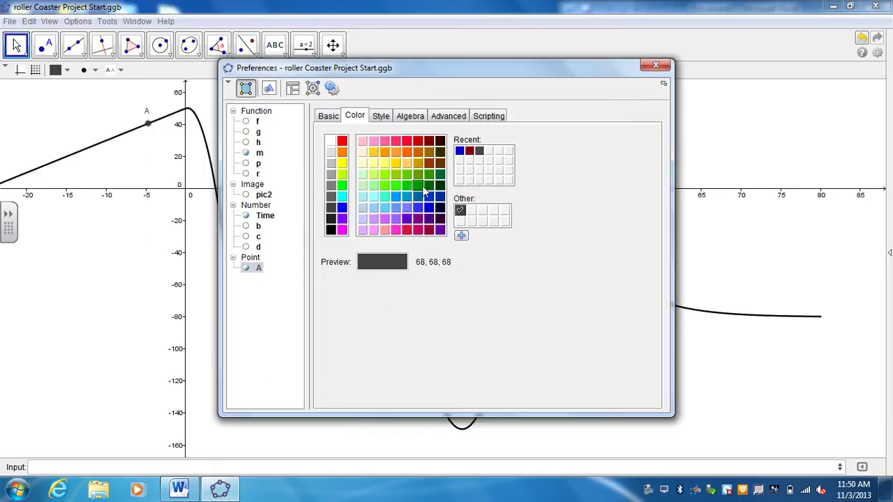
pyautogui.click(418, 142)
pyautogui.click(385, 116)
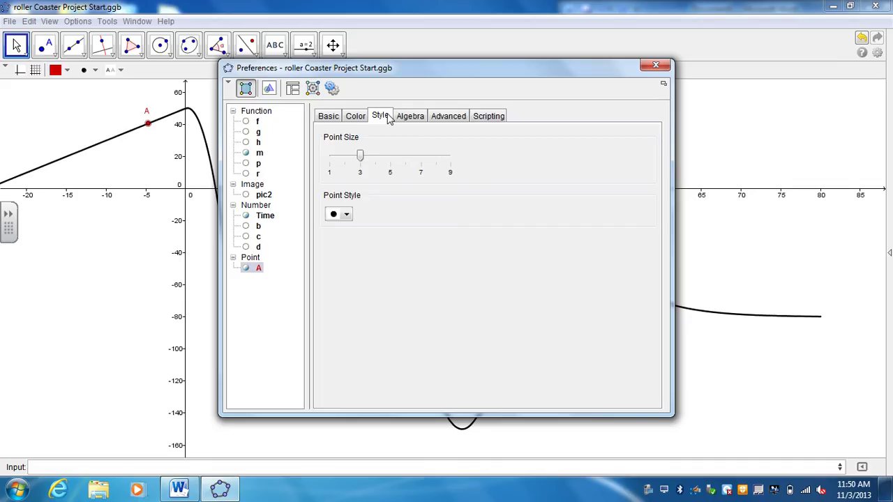
pyautogui.click(362, 157)
pyautogui.moveTo(362, 158); pyautogui.dragTo(392, 162)
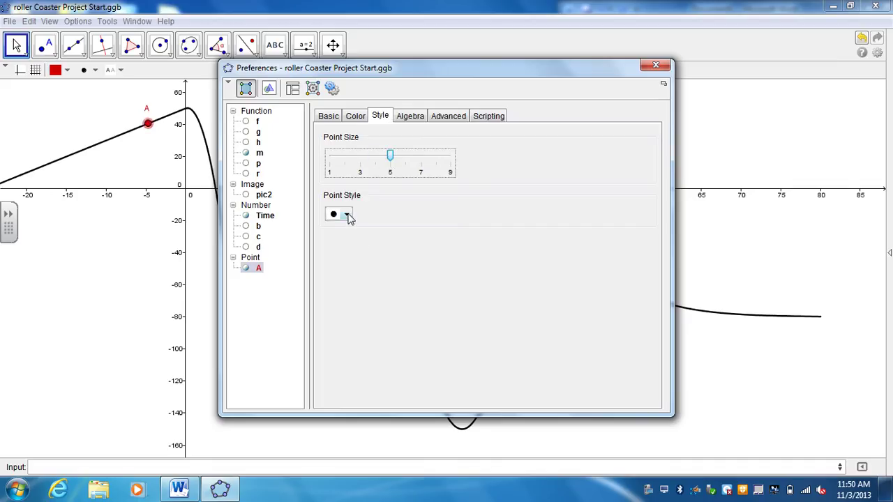
pyautogui.click(346, 215)
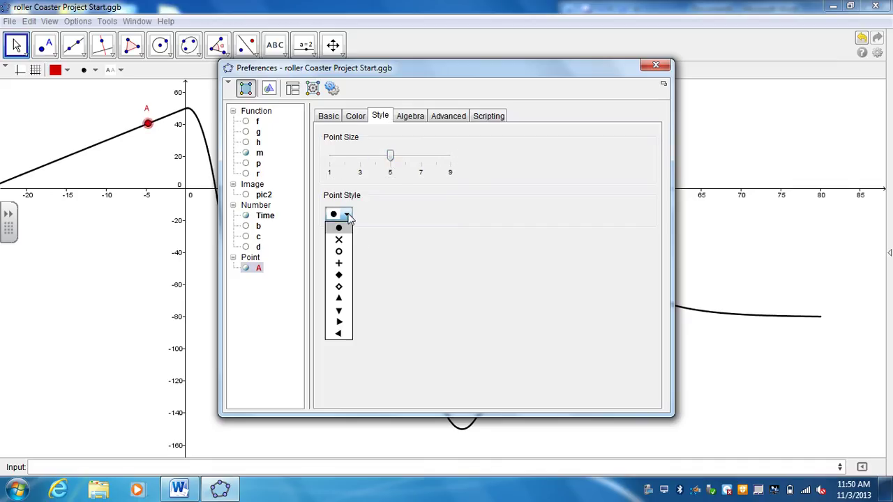
pyautogui.click(340, 278)
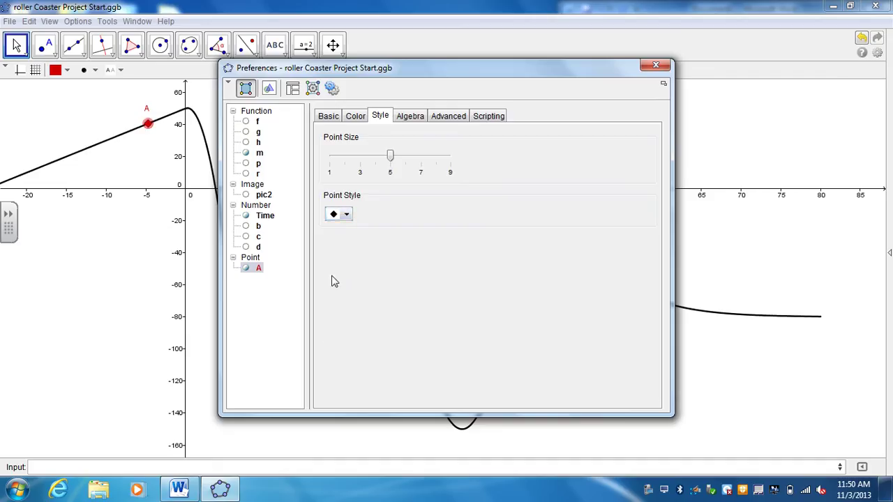
# - Give point A the caption Car and show the caption as its label
pyautogui.click(329, 116)
pyautogui.click(387, 173)
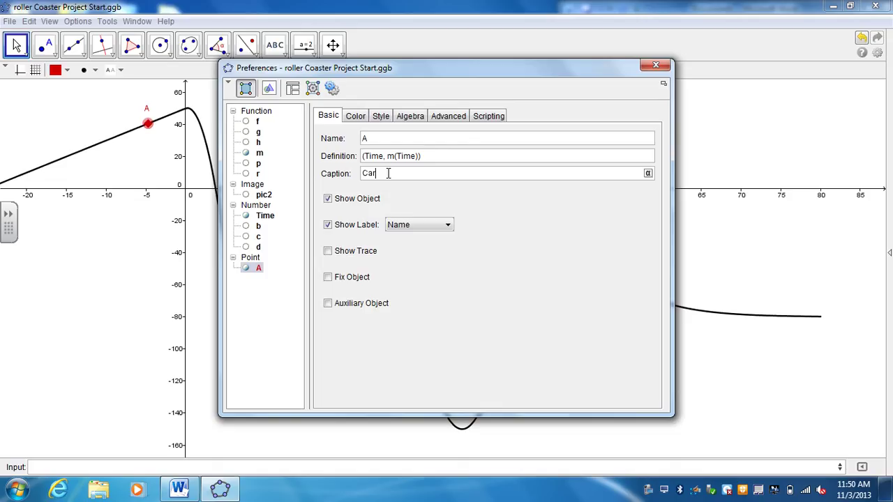
pyautogui.click(434, 231)
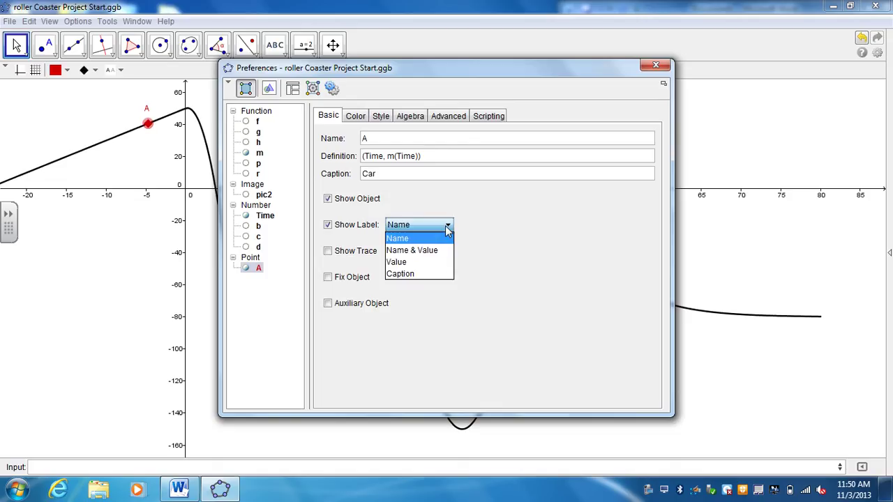
pyautogui.click(409, 275)
pyautogui.click(655, 67)
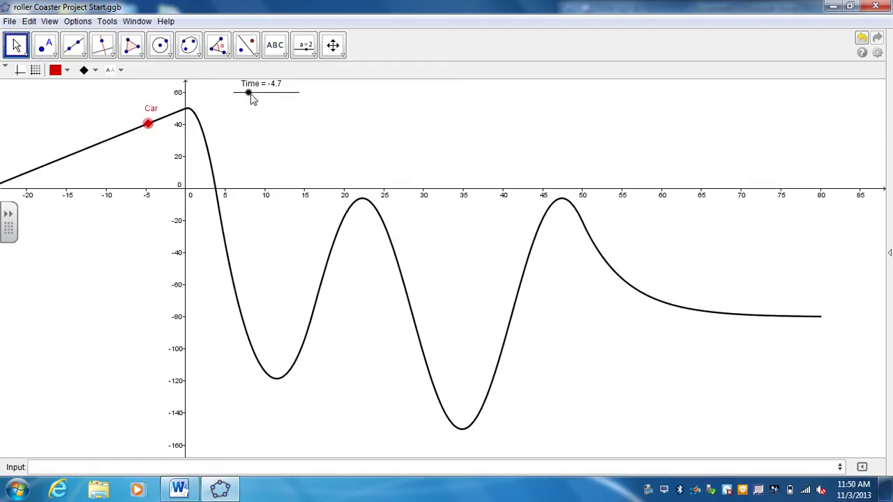
# - Start the Time slider animating, then set its repeat mode to Increasing
pyautogui.rightClick(249, 98)
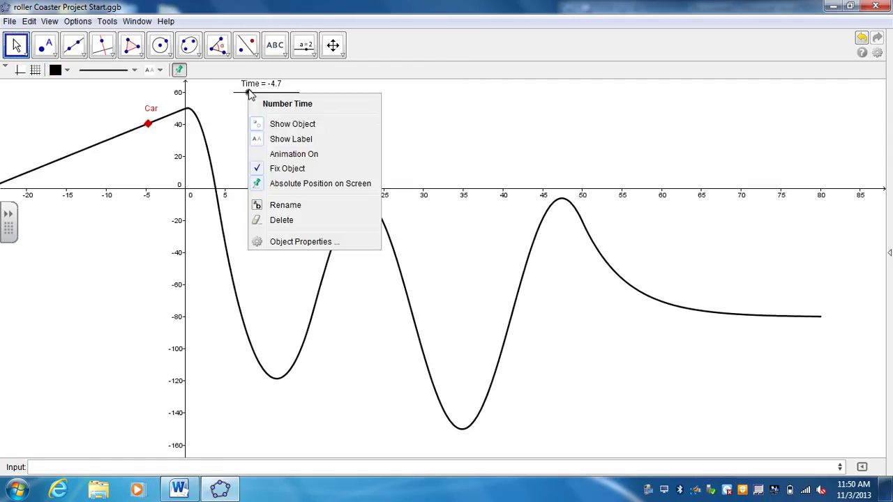
pyautogui.click(293, 154)
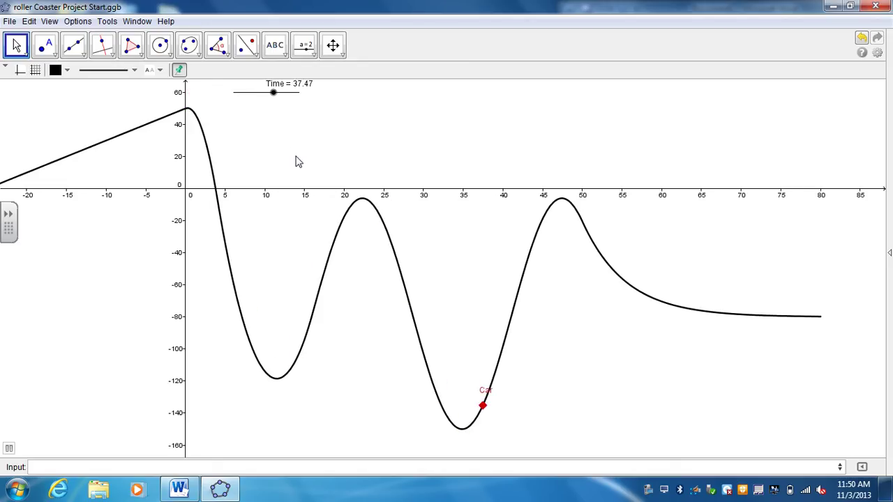
pyautogui.rightClick(289, 93)
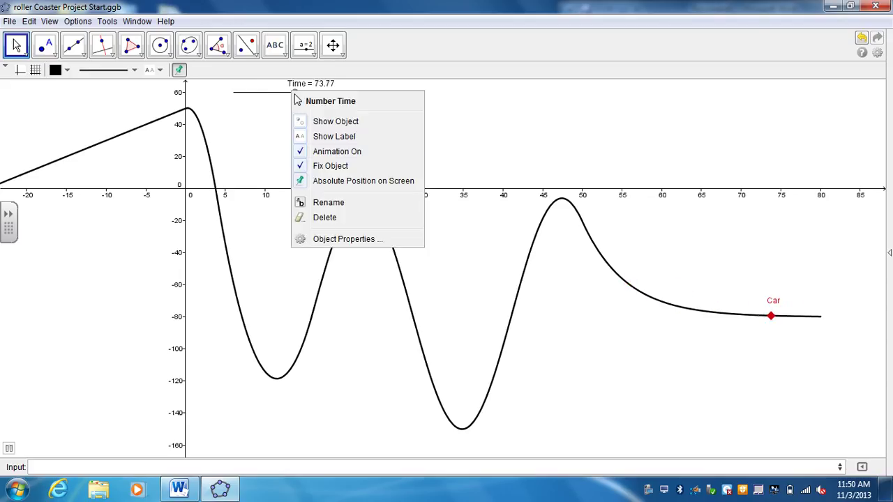
pyautogui.click(326, 240)
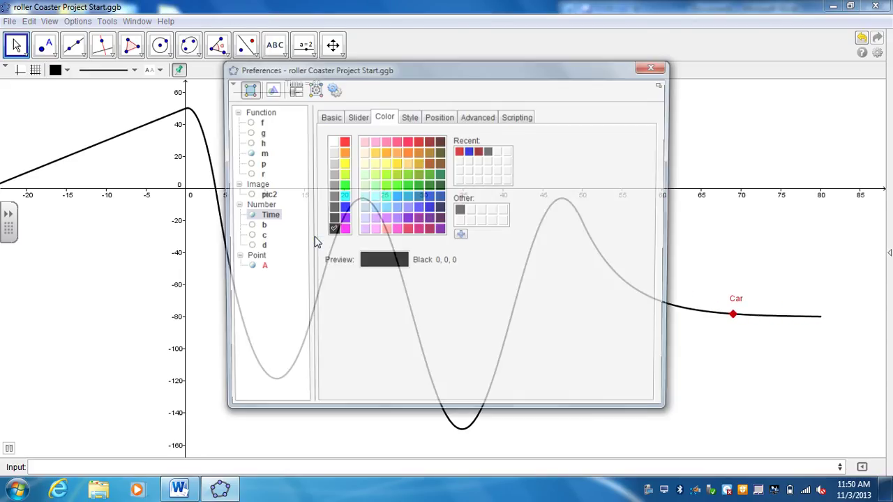
pyautogui.click(328, 116)
pyautogui.click(355, 116)
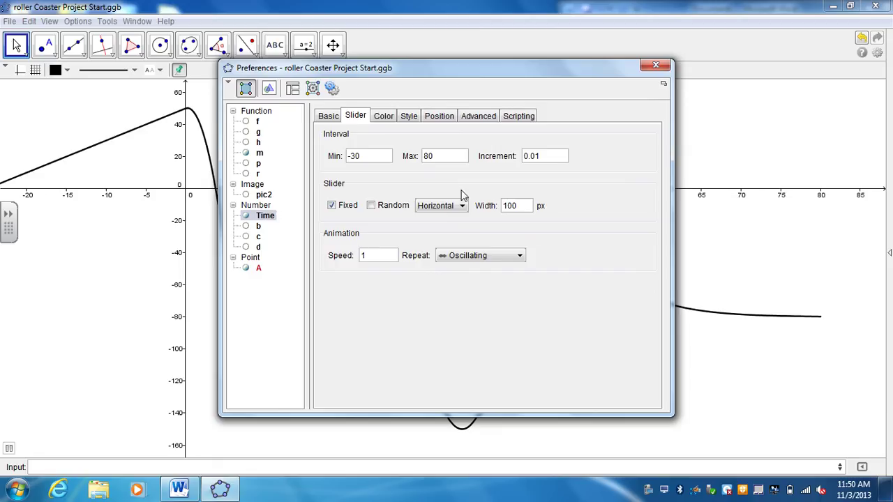
pyautogui.click(518, 256)
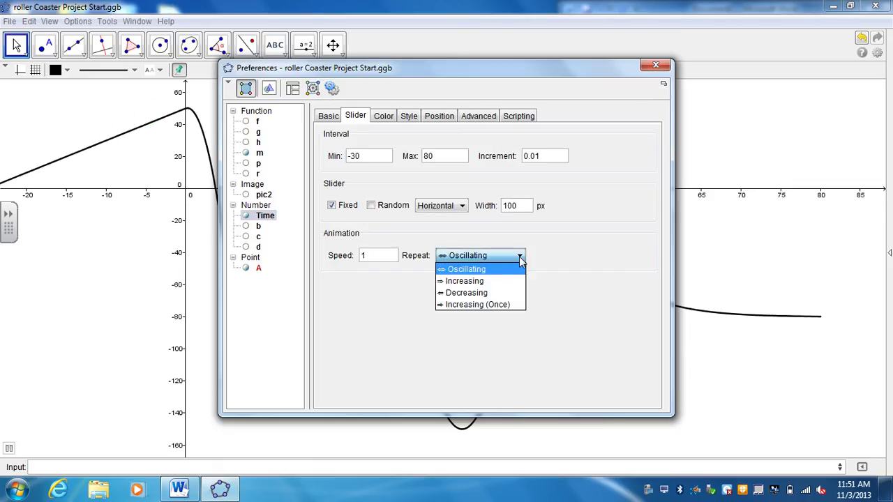
pyautogui.click(475, 280)
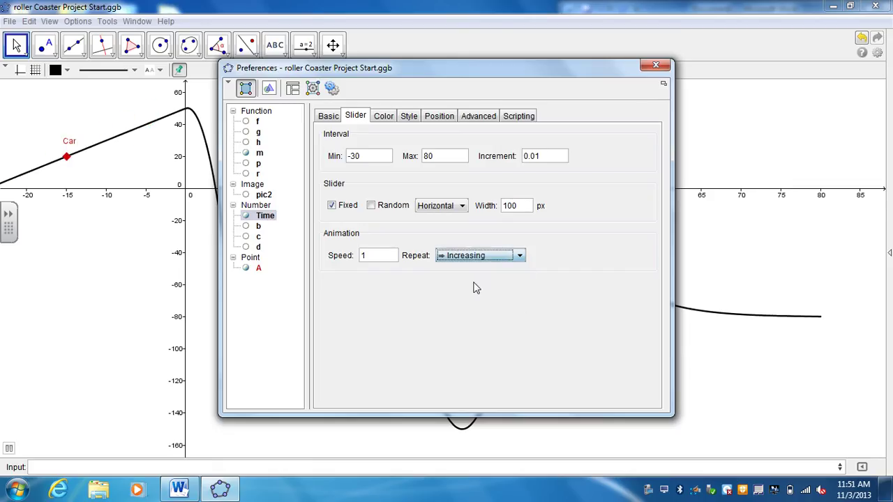
pyautogui.click(655, 66)
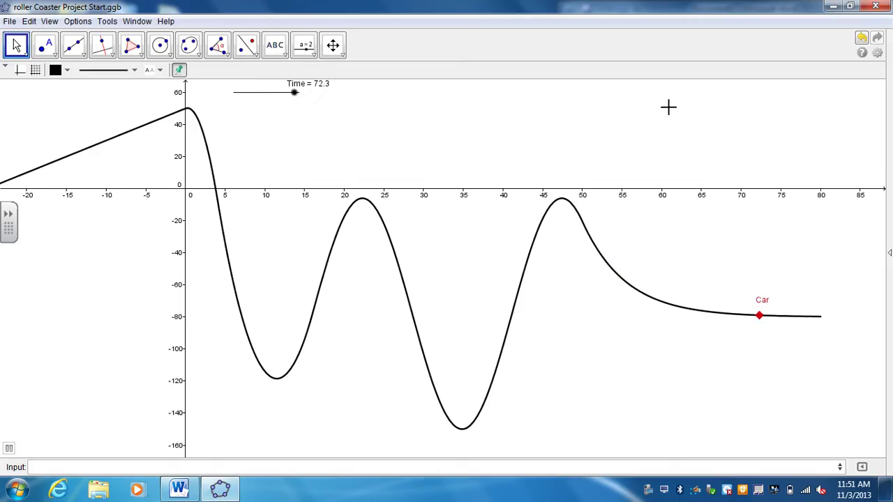
# - Enter Derivative[m] via the der suggestion to plot the derivative of m
pyautogui.click(850, 5)
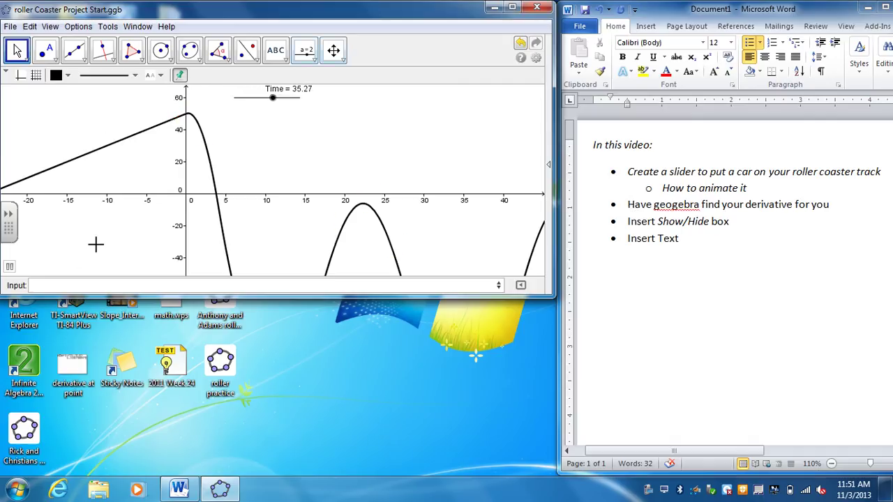
pyautogui.click(109, 280)
pyautogui.write('der')
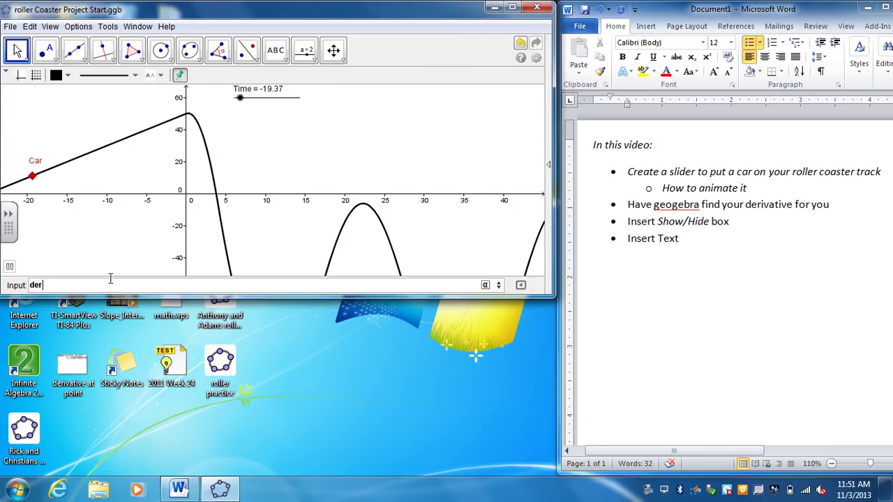
pyautogui.press('Return')
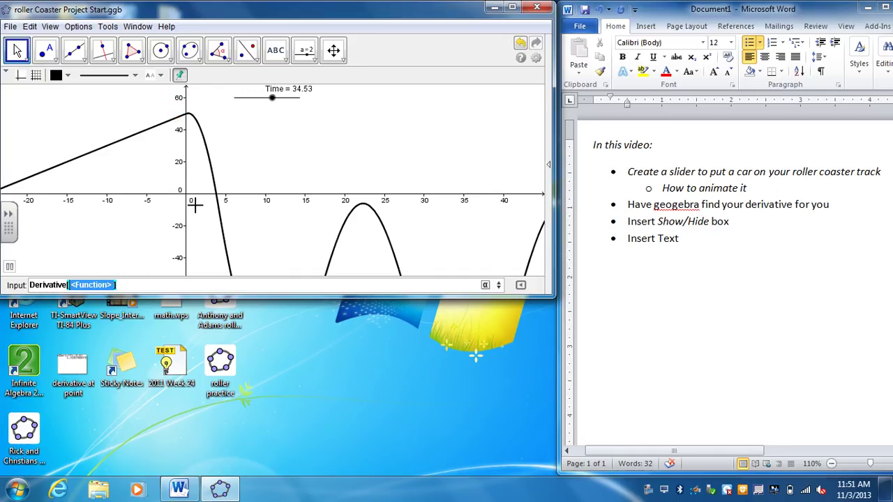
pyautogui.write('m')
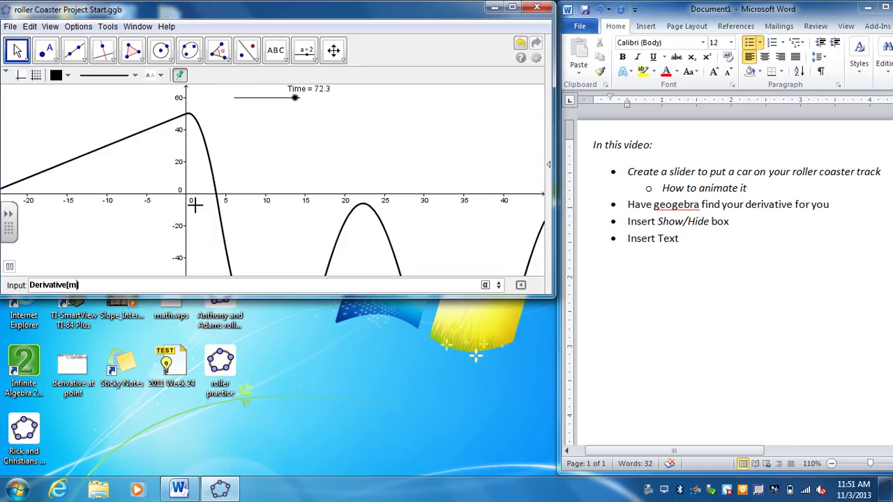
pyautogui.press('Return')
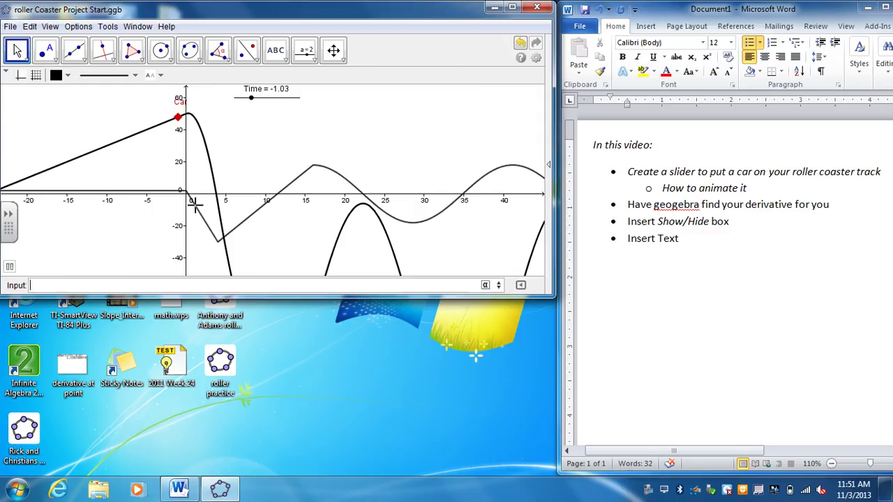
# - Pause the Car animation and colour the derivative curve m' blue
pyautogui.click(512, 7)
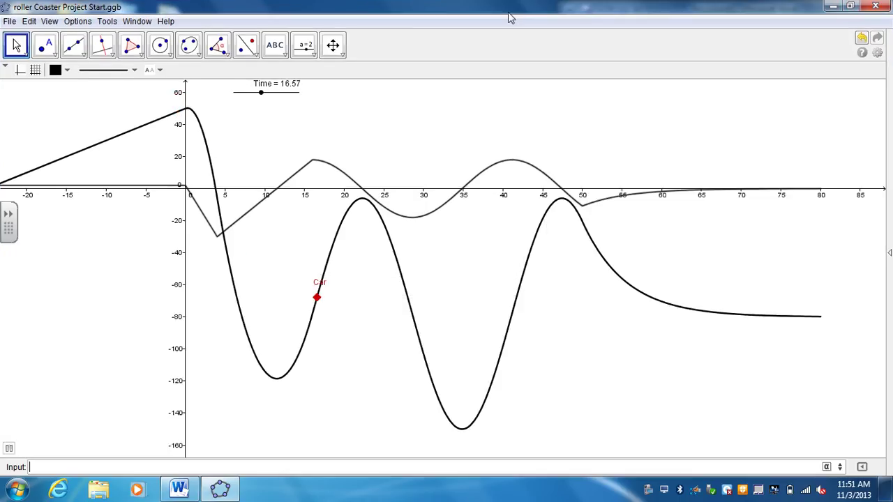
pyautogui.click(10, 448)
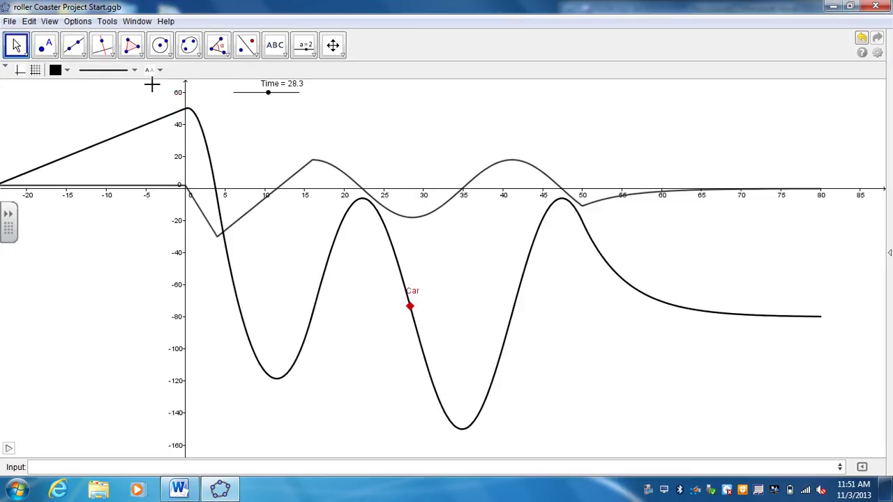
pyautogui.doubleClick(256, 210)
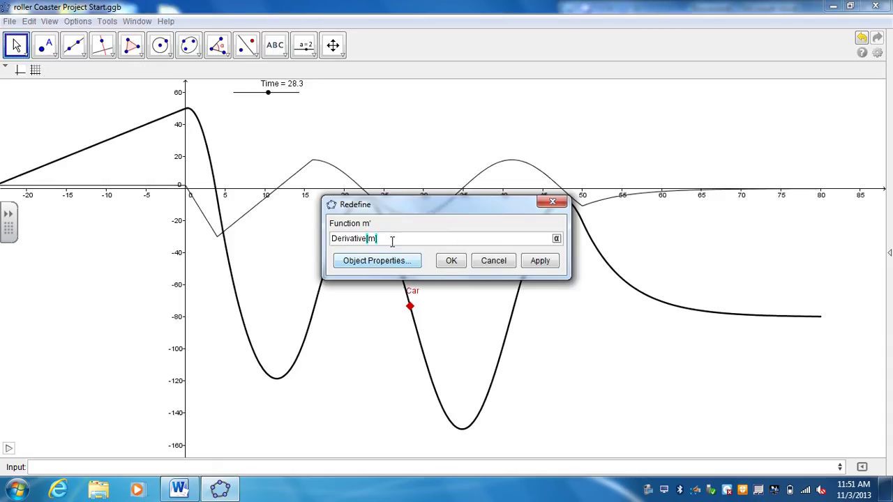
pyautogui.click(373, 264)
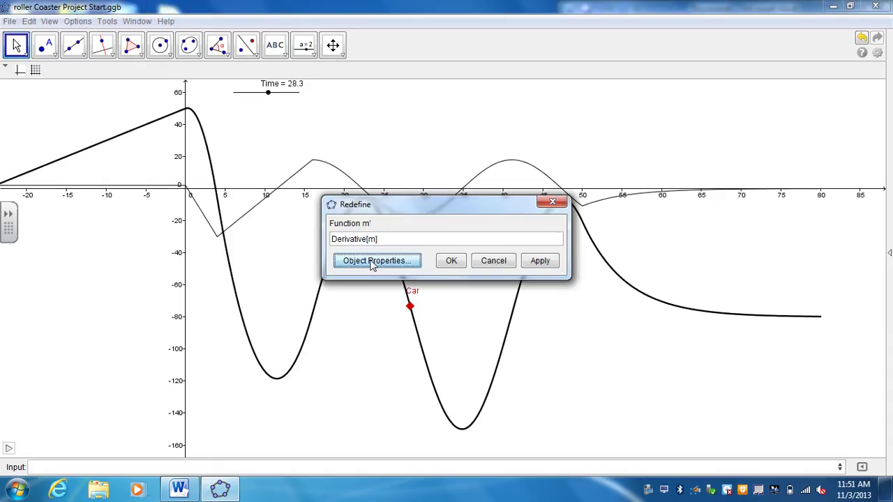
pyautogui.click(355, 117)
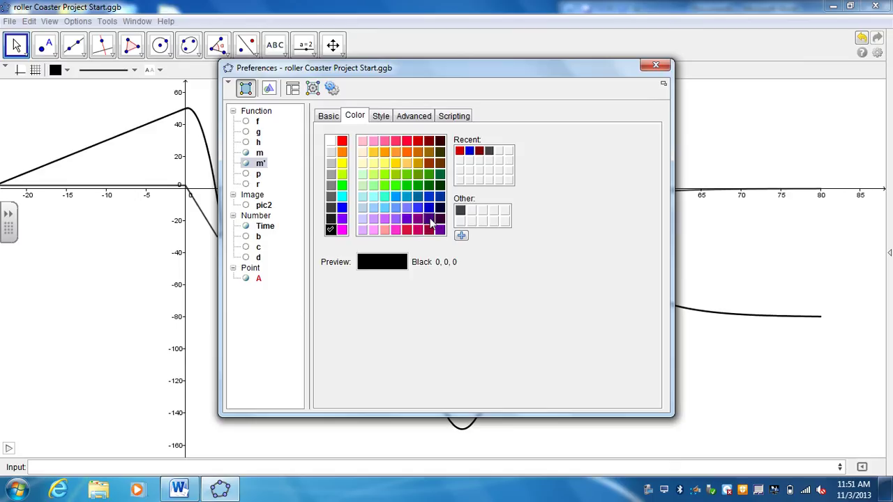
pyautogui.click(428, 208)
# - Give m' line thickness 5 and a dashed style, then drag Time left
pyautogui.click(380, 116)
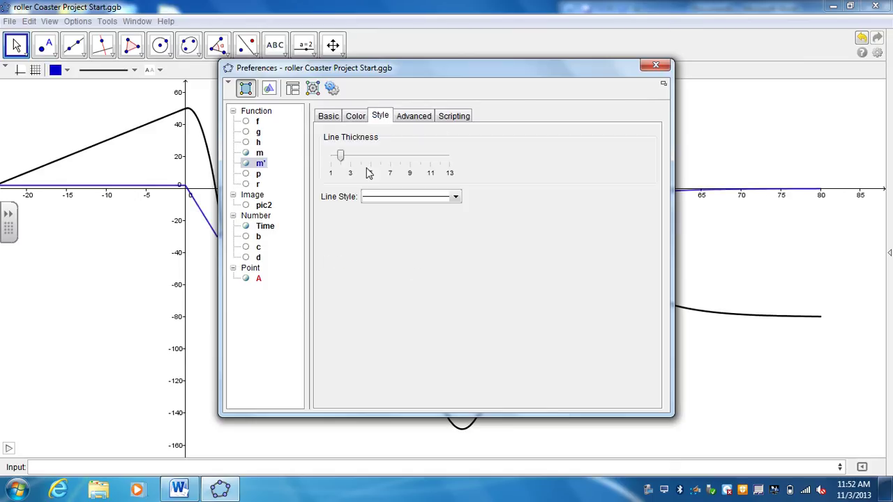
pyautogui.moveTo(339, 160); pyautogui.dragTo(371, 166)
pyautogui.click(454, 198)
pyautogui.click(425, 223)
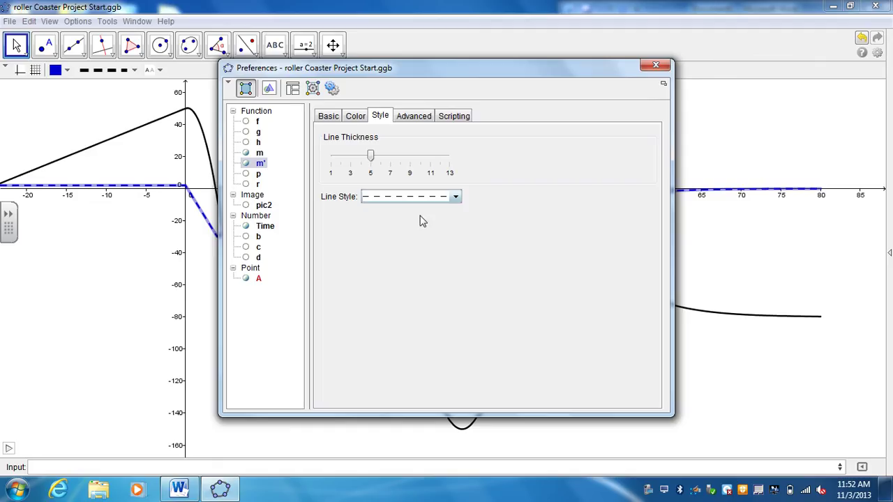
pyautogui.click(655, 64)
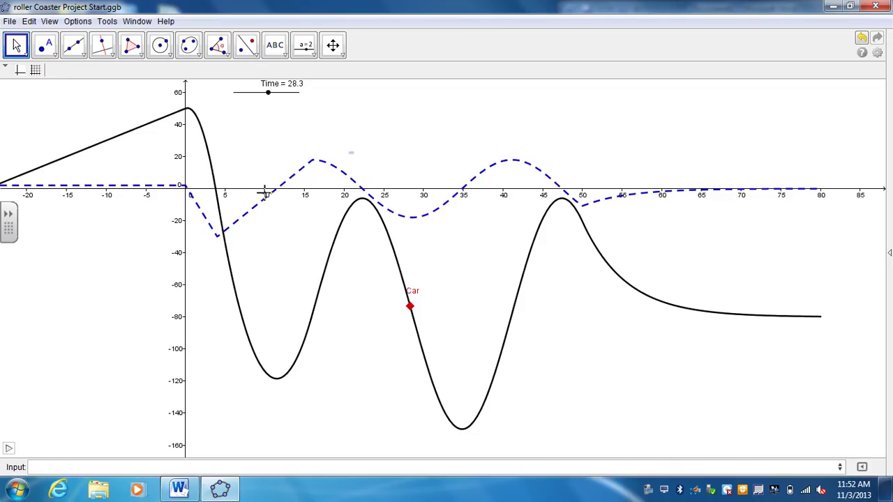
pyautogui.moveTo(270, 99)
pyautogui.mouseDown()
pyautogui.moveTo(251, 105)
pyautogui.moveTo(272, 107)
pyautogui.moveTo(259, 105)
pyautogui.mouseUp()
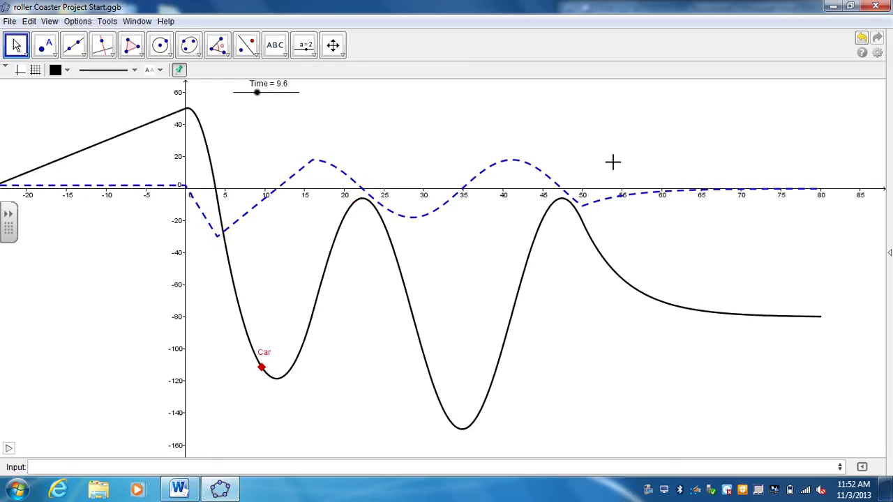
# - Create a Show Derivative checkbox on the graph that toggles the function m'
pyautogui.click(850, 6)
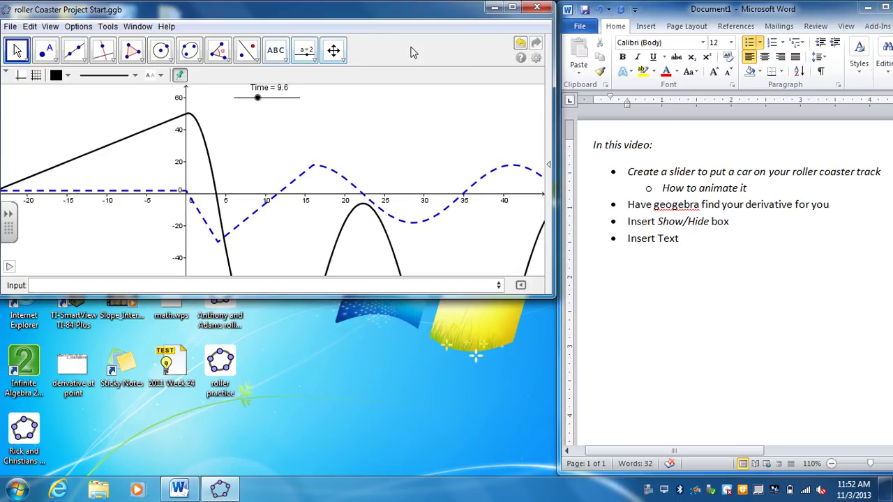
pyautogui.click(512, 7)
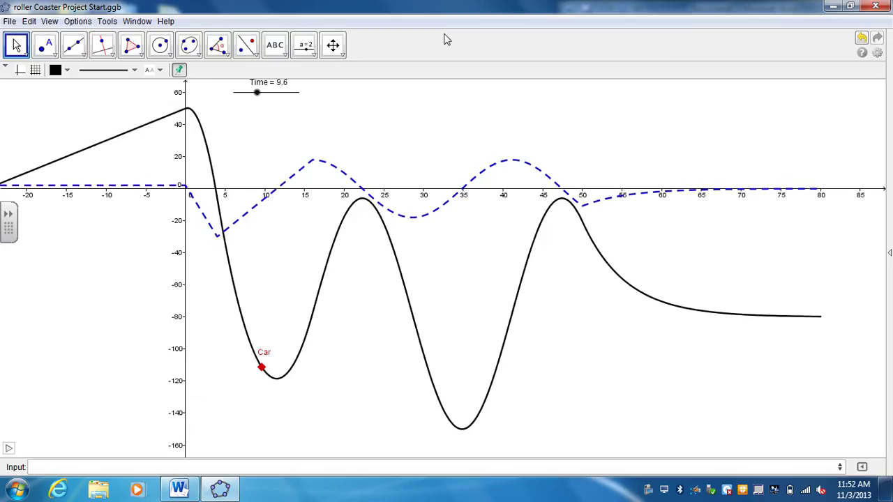
pyautogui.click(314, 56)
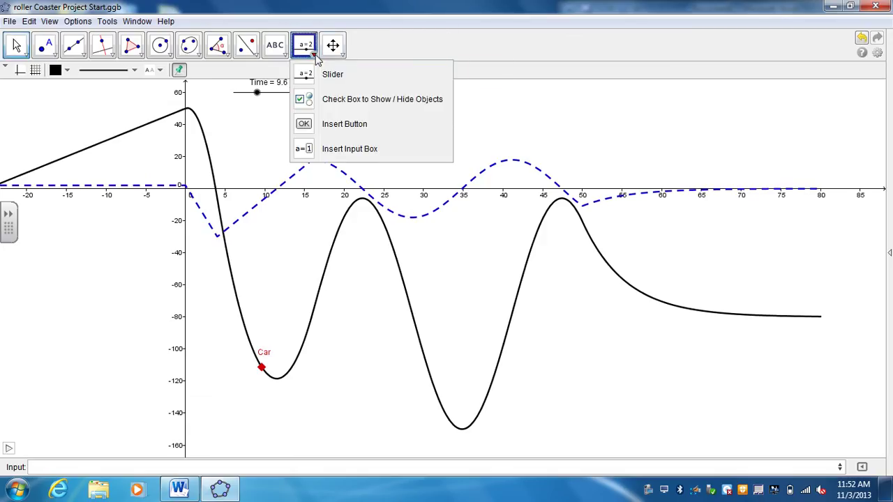
pyautogui.click(357, 101)
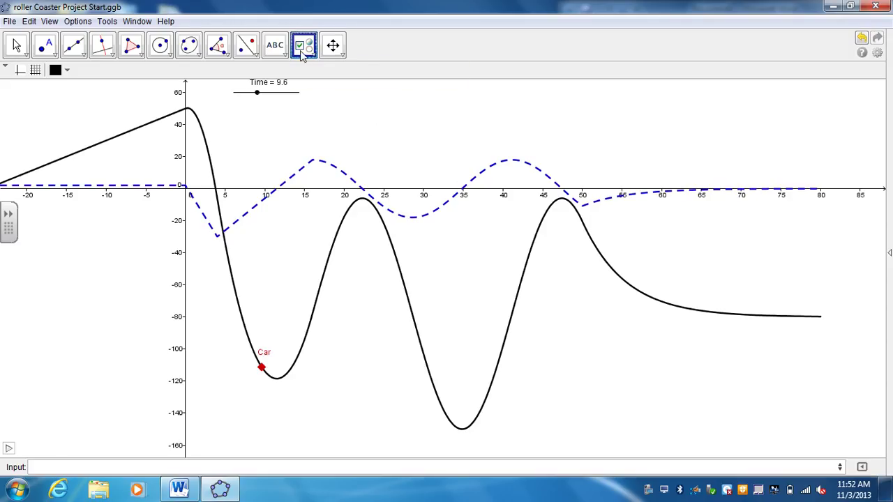
pyautogui.click(32, 325)
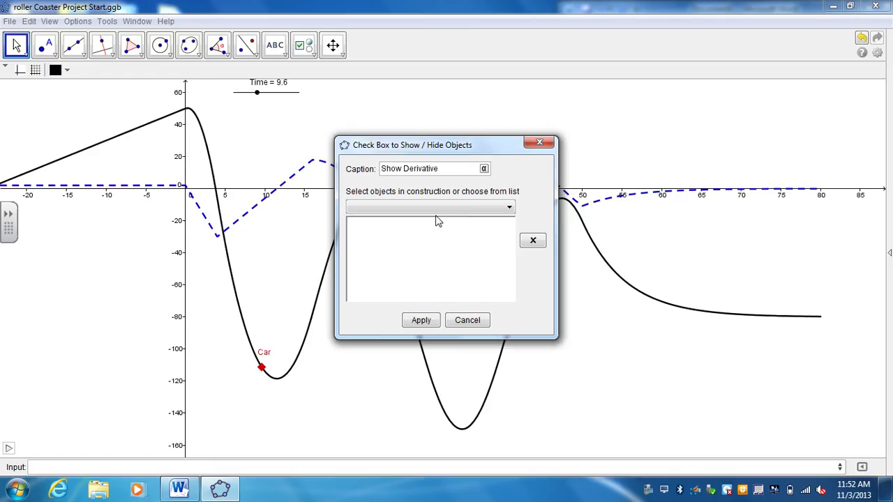
pyautogui.click(508, 209)
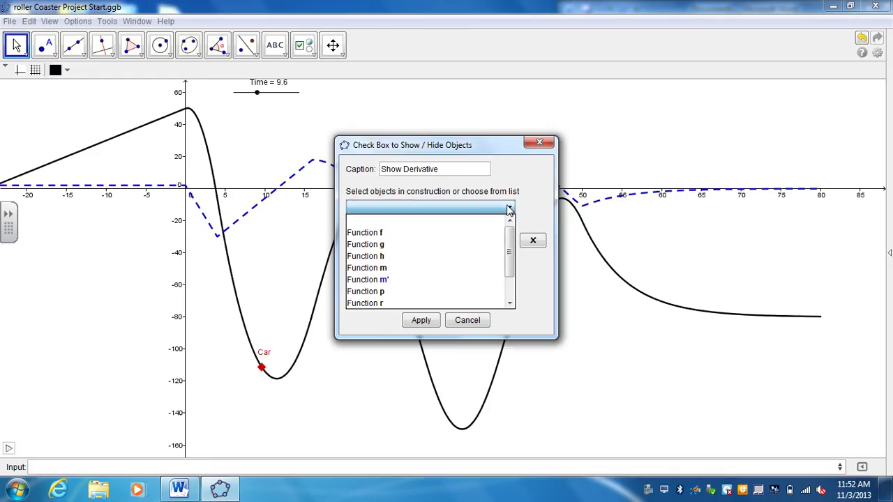
pyautogui.click(394, 280)
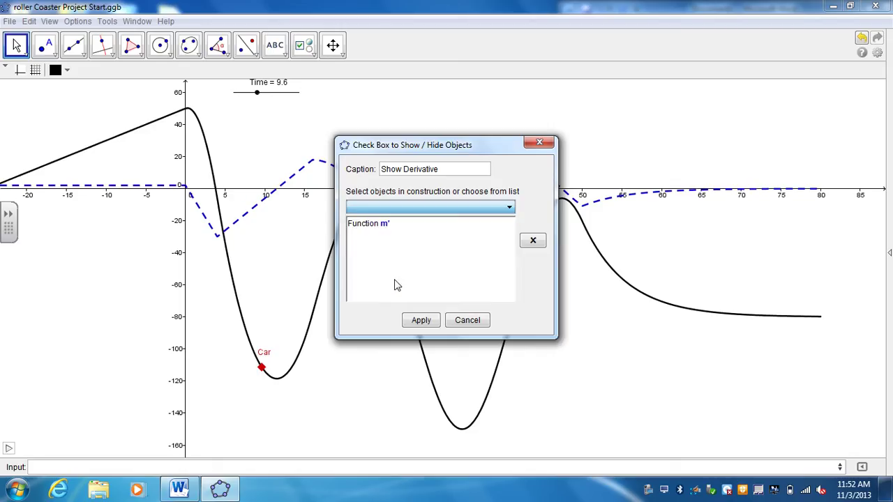
pyautogui.click(418, 318)
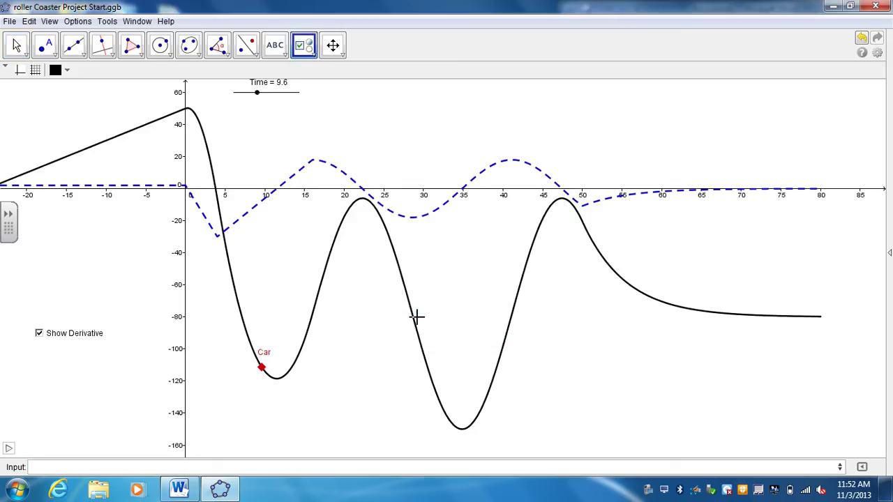
# - Toggle the Show Derivative checkbox several times, leaving it unchecked
pyautogui.click(16, 45)
pyautogui.click(39, 333)
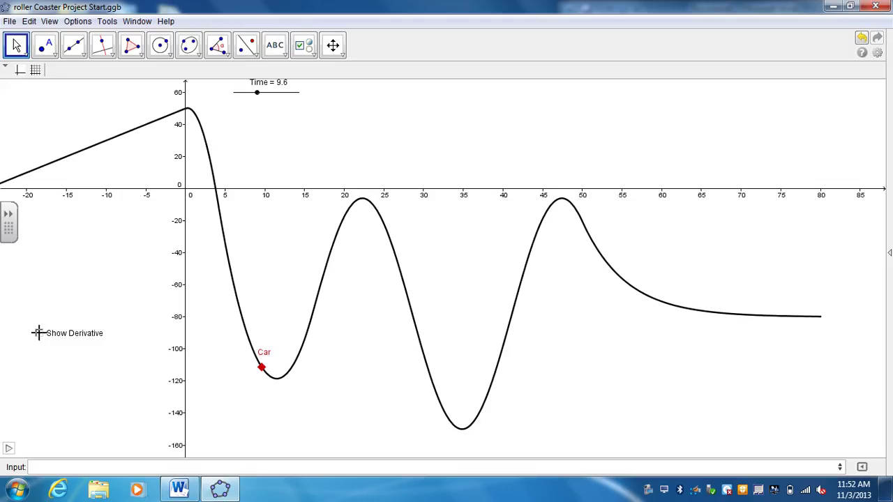
pyautogui.click(39, 333)
pyautogui.click(39, 333)
pyautogui.click(39, 333)
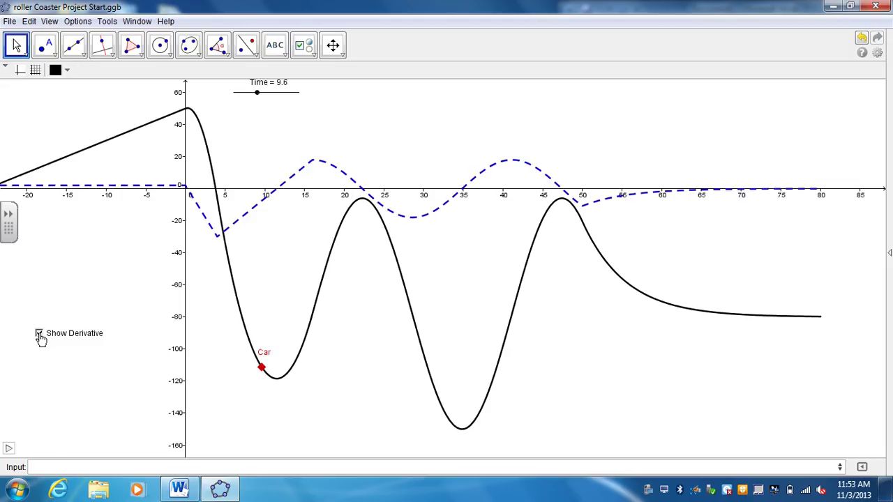
pyautogui.click(39, 332)
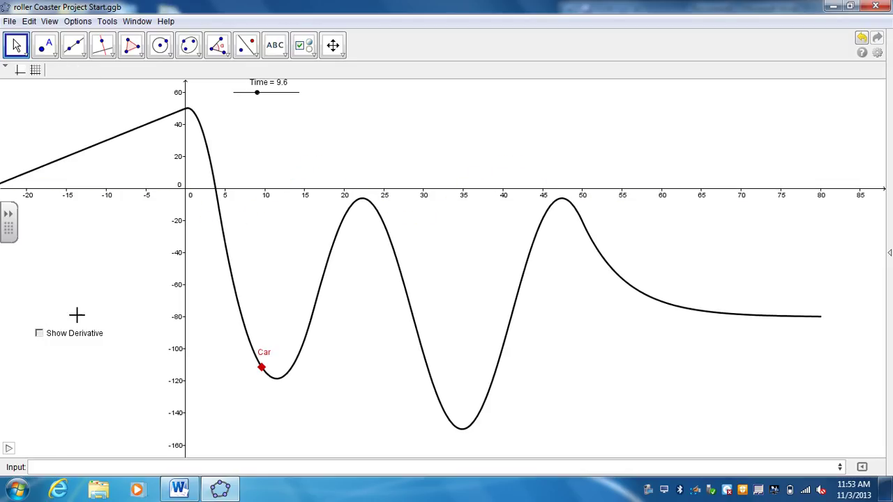
# - Insert the text 'Fermat's Last Ride' as a title near the top of the graph
pyautogui.click(850, 7)
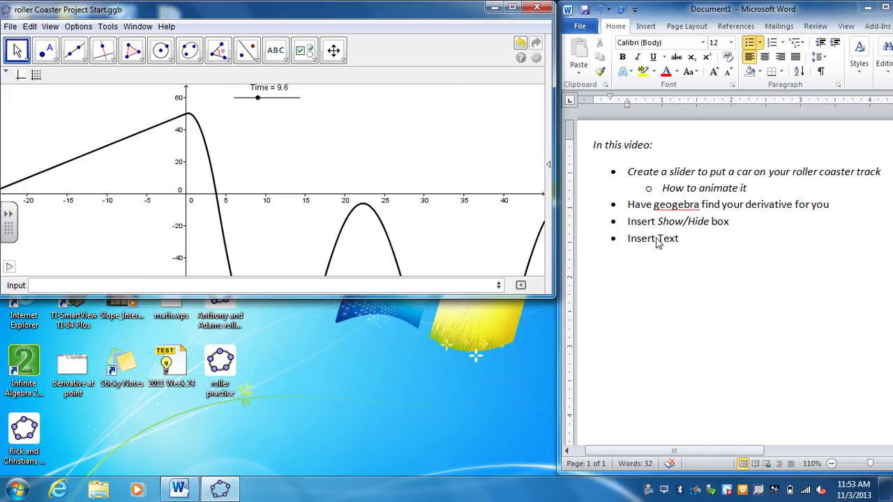
pyautogui.click(512, 7)
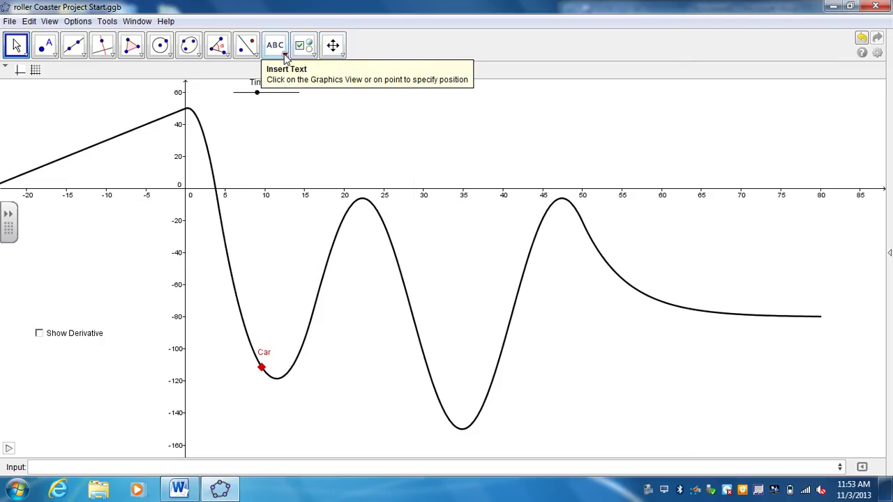
pyautogui.click(285, 56)
pyautogui.click(301, 75)
pyautogui.click(333, 110)
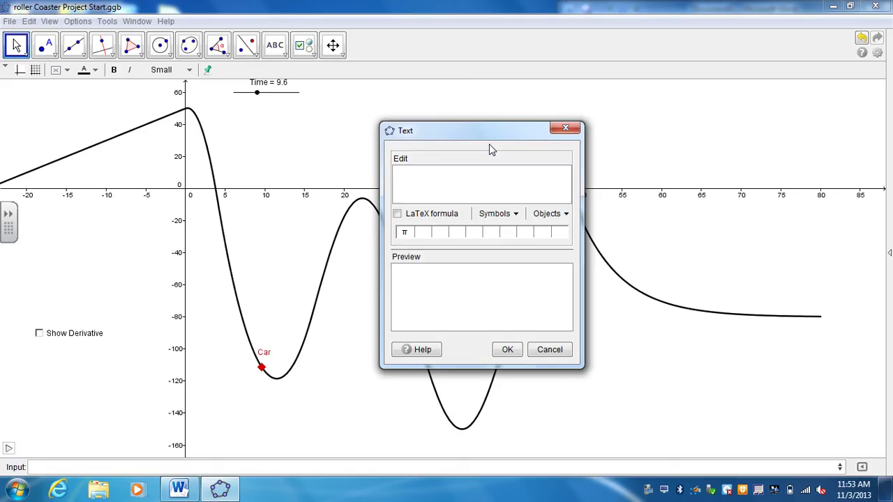
pyautogui.write("Fermat's ")
pyautogui.write('Last')
pyautogui.press('BackSpace')
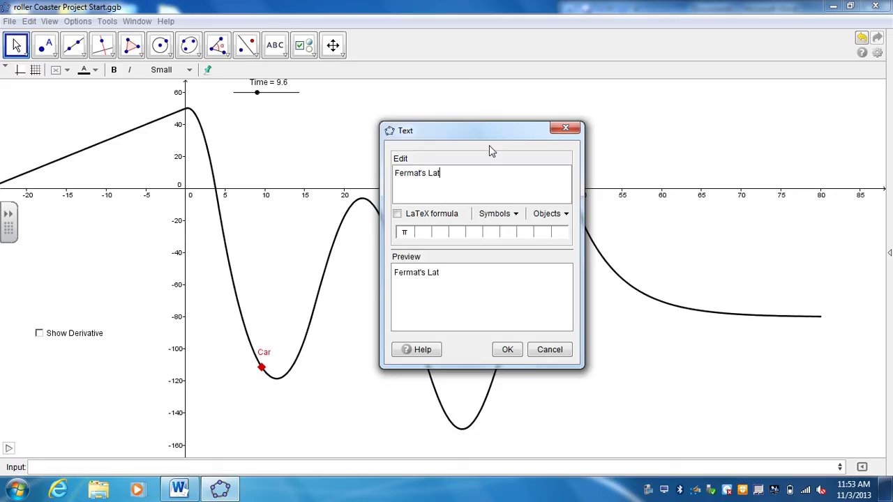
pyautogui.write('st RID')
pyautogui.press('BackSpace')
pyautogui.write('de')
pyautogui.press('BackSpace')
pyautogui.press('BackSpace')
pyautogui.press('BackSpace')
pyautogui.write('ide')
pyautogui.click(508, 350)
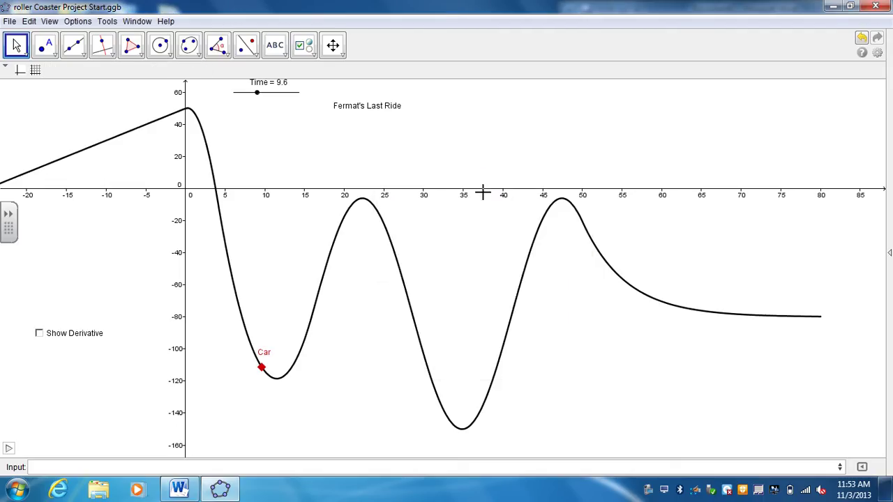
# - Set the title text's font size to Large and its colour to dark green
pyautogui.rightClick(386, 114)
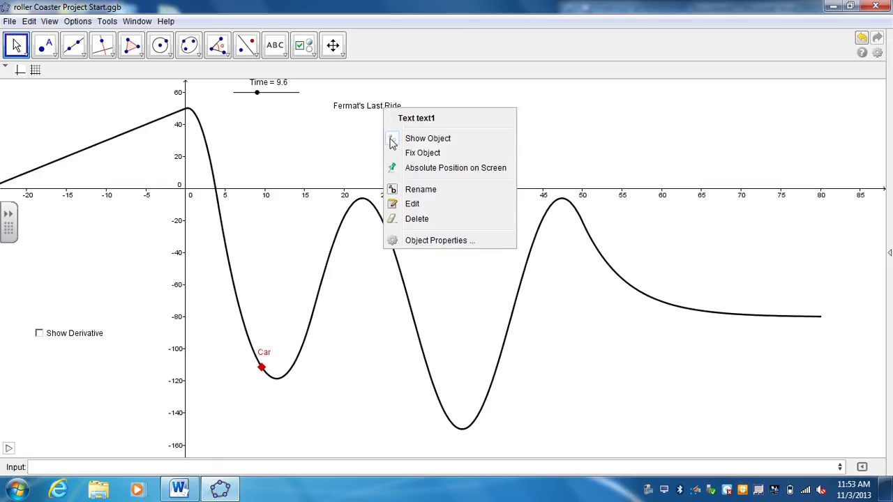
pyautogui.click(426, 241)
pyautogui.click(358, 117)
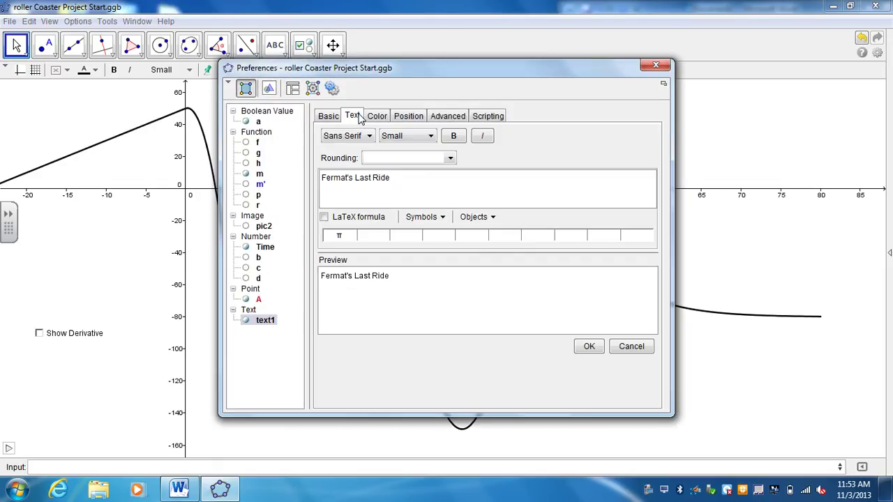
pyautogui.click(433, 137)
pyautogui.click(417, 195)
pyautogui.click(380, 119)
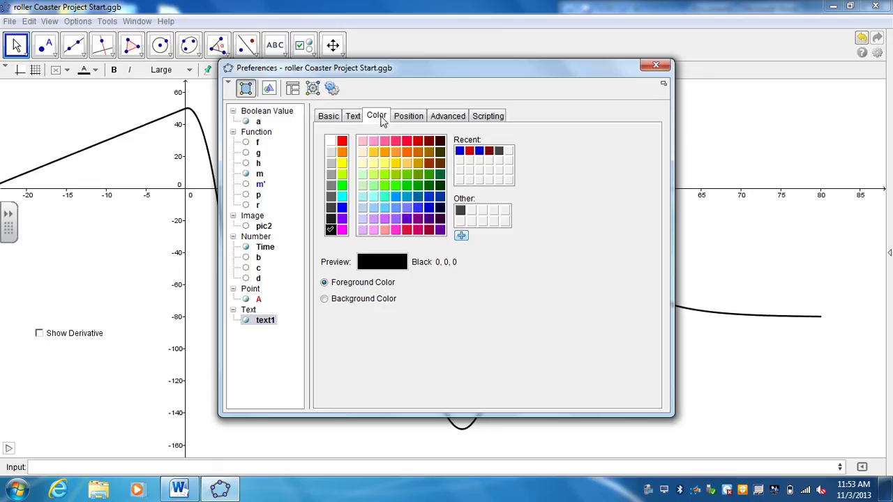
pyautogui.click(429, 185)
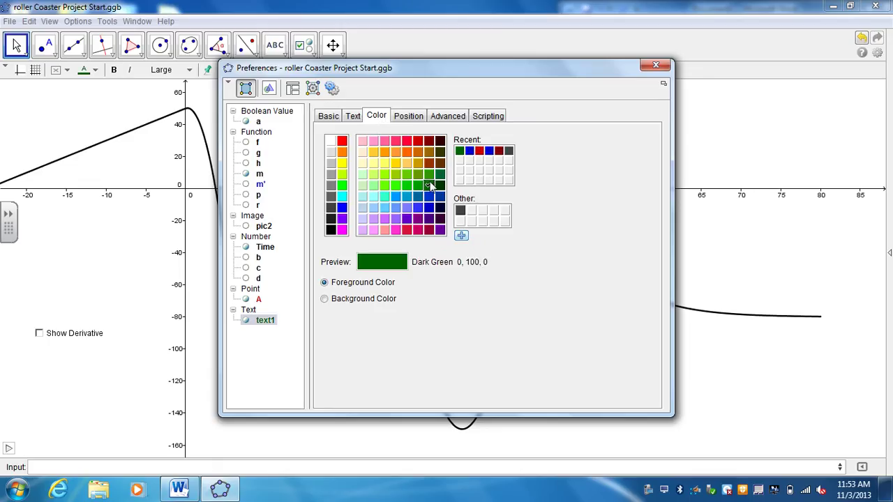
# - Turn LaTeX on and back off for the title, apply, and recheck its properties
pyautogui.click(409, 116)
pyautogui.click(353, 117)
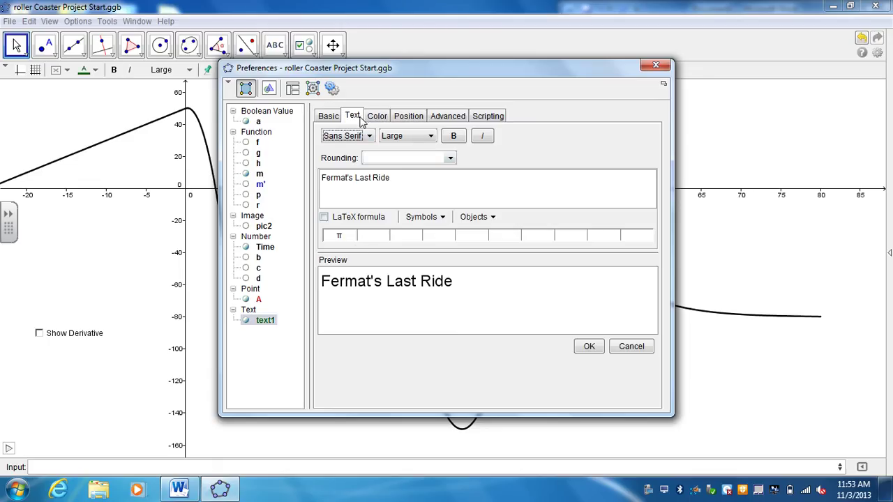
pyautogui.click(324, 218)
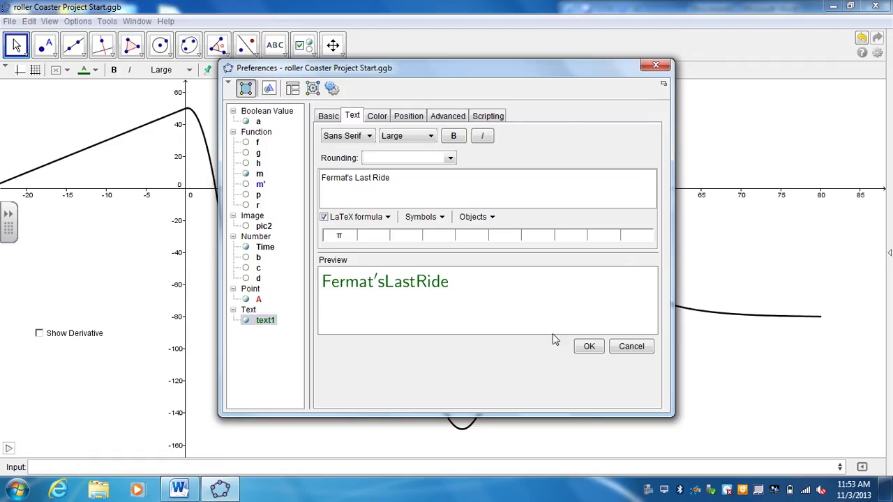
pyautogui.click(349, 217)
pyautogui.click(587, 349)
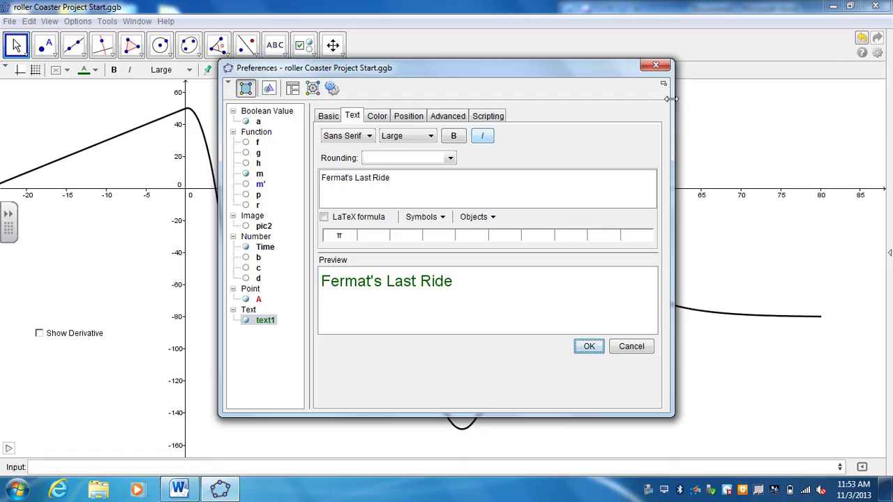
pyautogui.click(655, 65)
pyautogui.rightClick(395, 103)
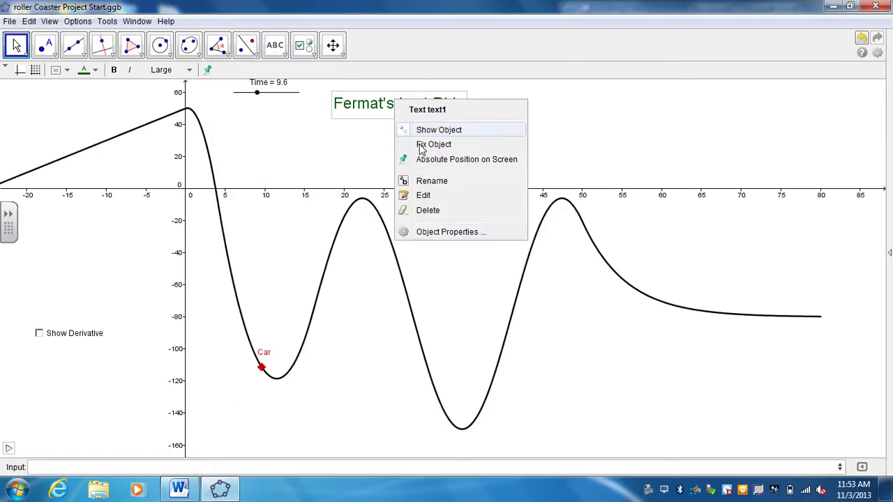
pyautogui.click(436, 231)
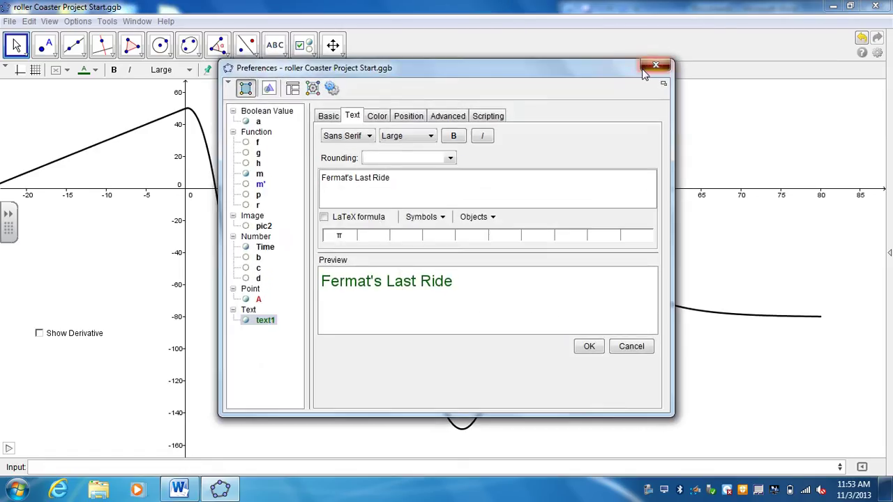
pyautogui.click(656, 64)
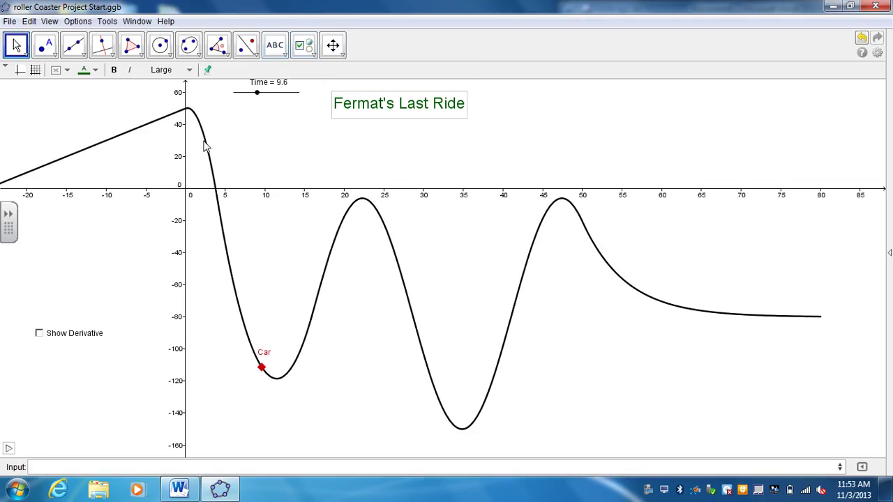
# - Insert a LaTeX text showing function m's piecewise definition and drag it beside the title
pyautogui.click(278, 56)
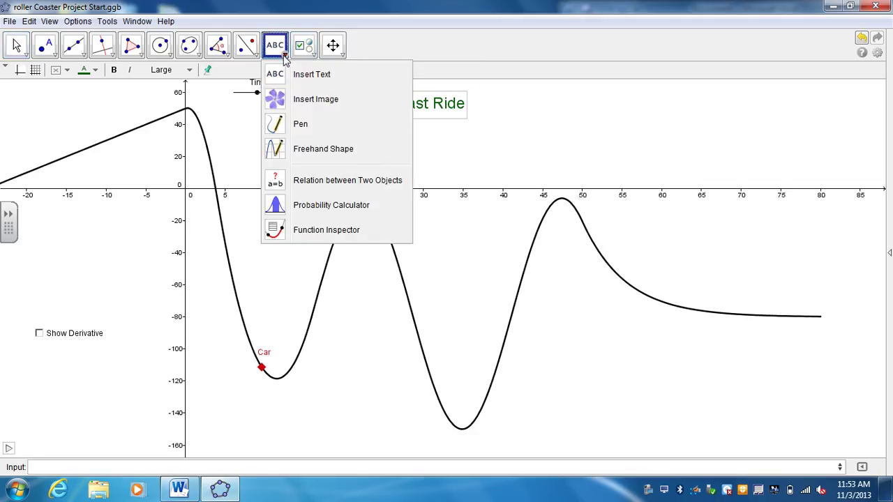
pyautogui.click(299, 76)
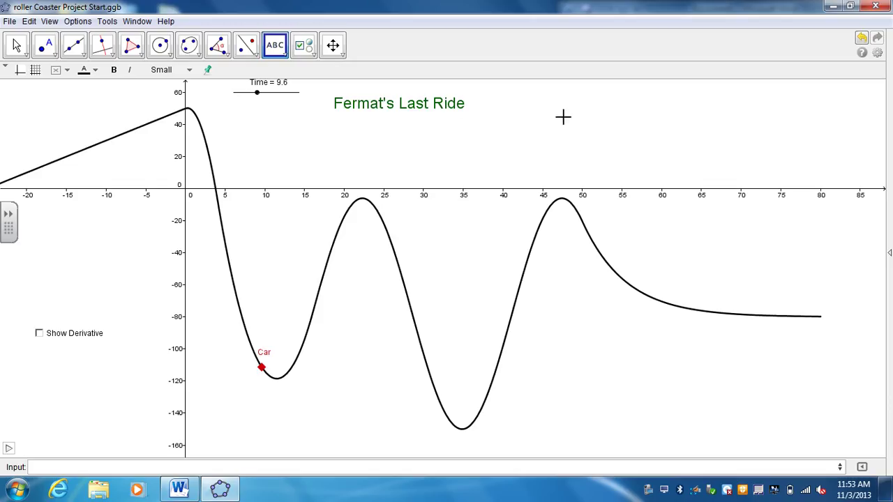
pyautogui.click(555, 114)
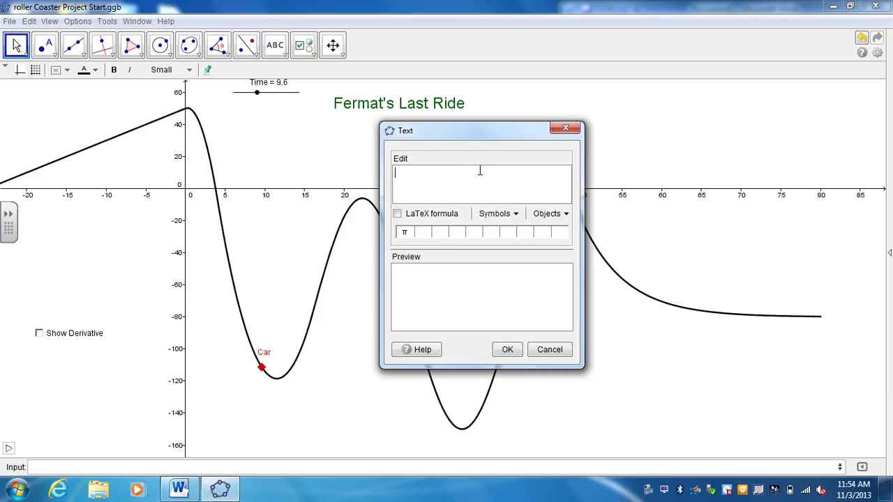
pyautogui.click(565, 216)
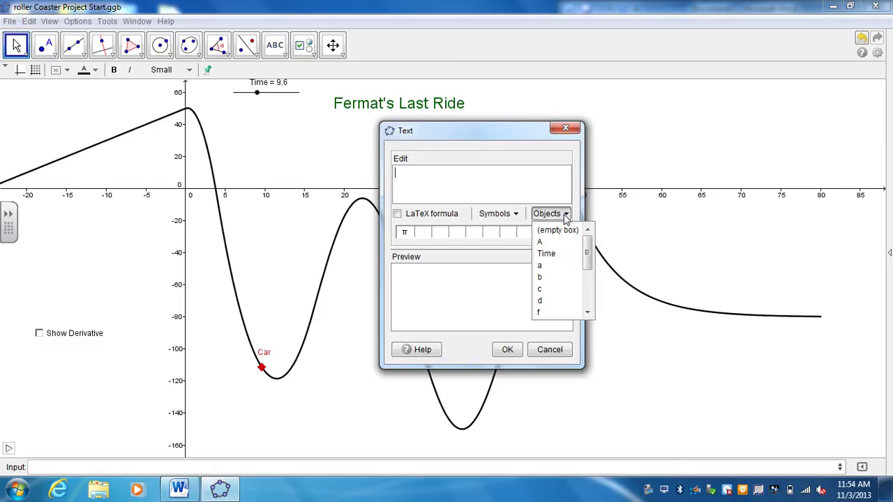
pyautogui.moveTo(587, 251); pyautogui.dragTo(571, 280)
pyautogui.click(543, 289)
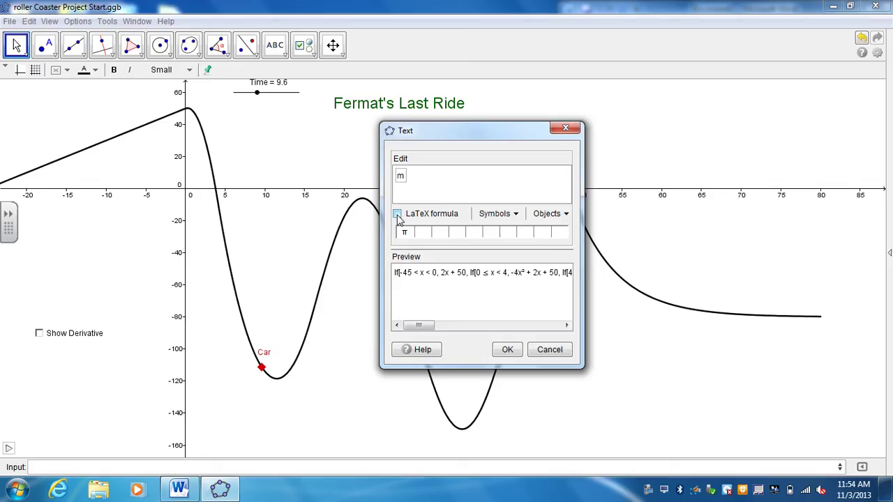
pyautogui.click(397, 214)
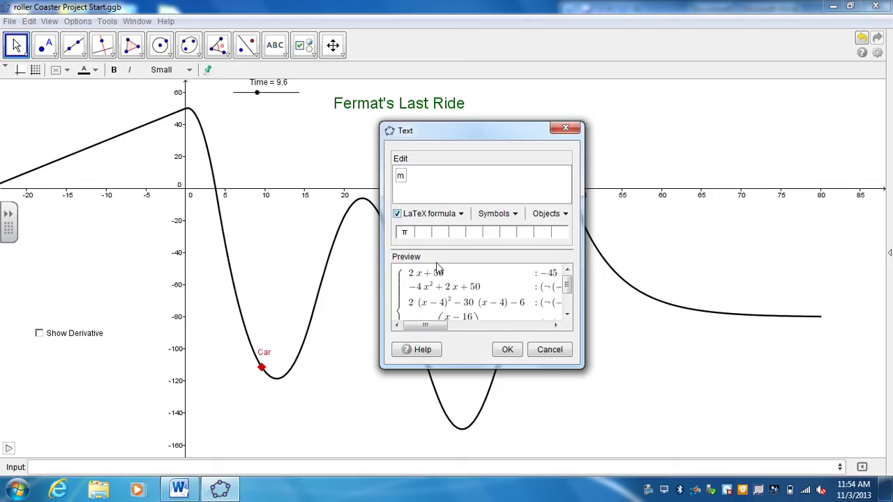
pyautogui.click(507, 350)
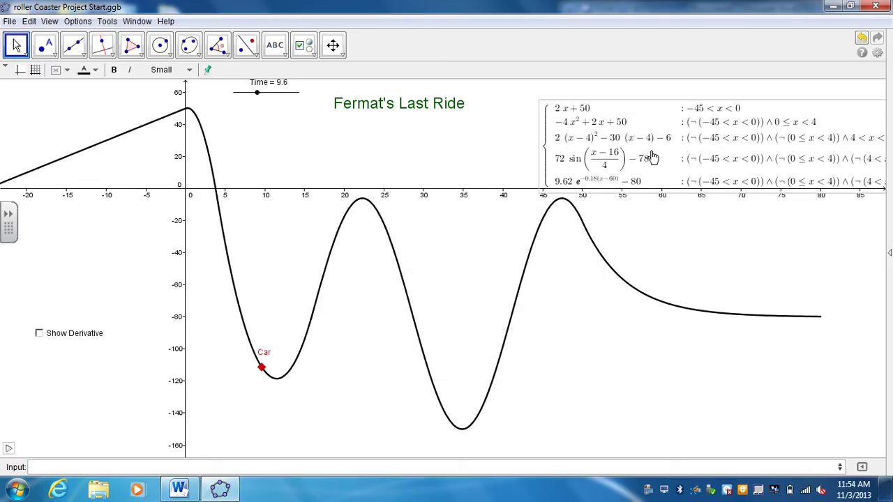
pyautogui.moveTo(619, 146); pyautogui.dragTo(581, 138)
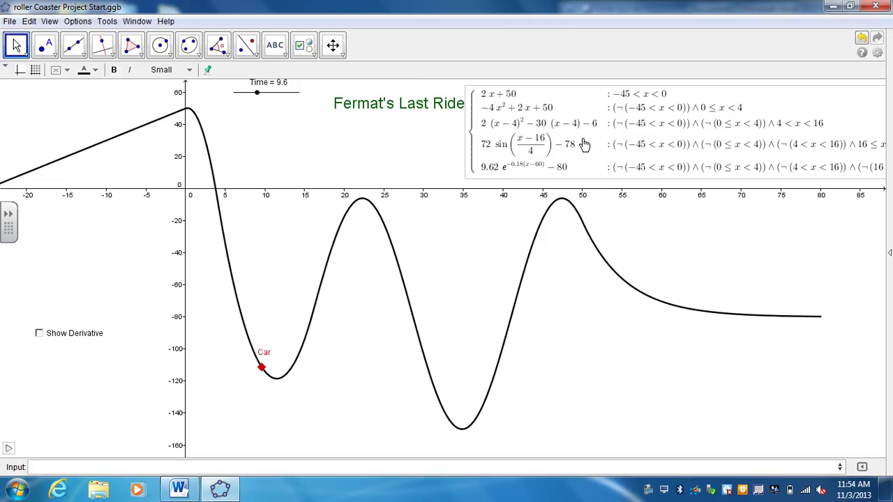
# - Pin the title text to an absolute position on screen
pyautogui.click(332, 45)
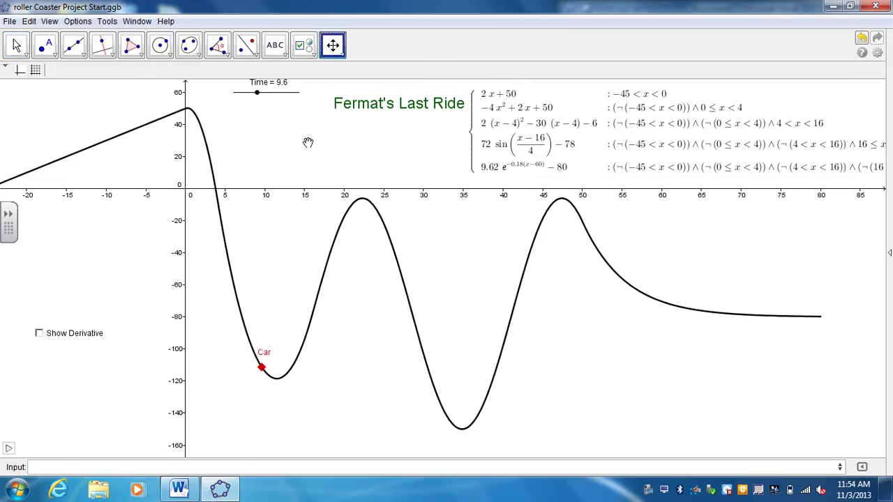
pyautogui.moveTo(288, 140); pyautogui.dragTo(269, 160)
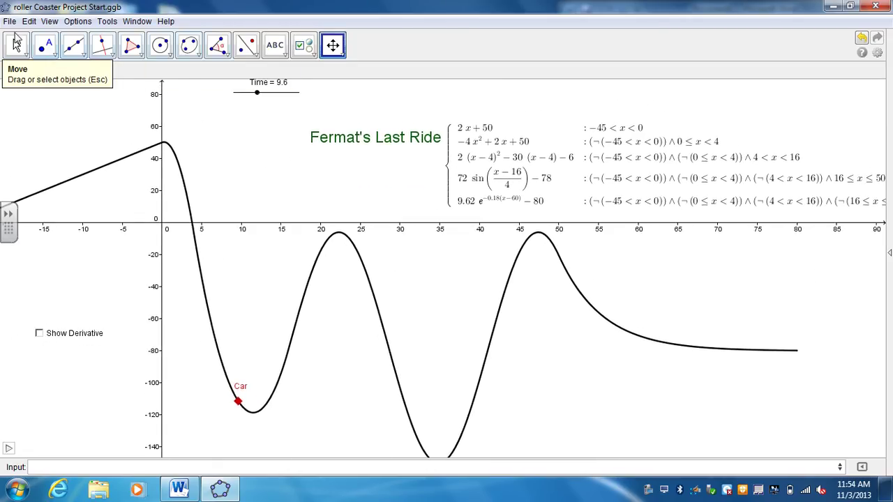
pyautogui.click(17, 44)
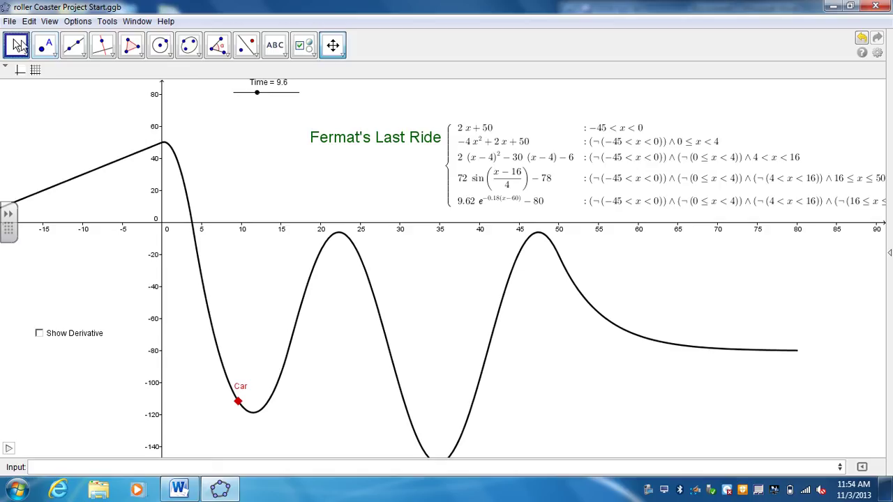
pyautogui.rightClick(362, 146)
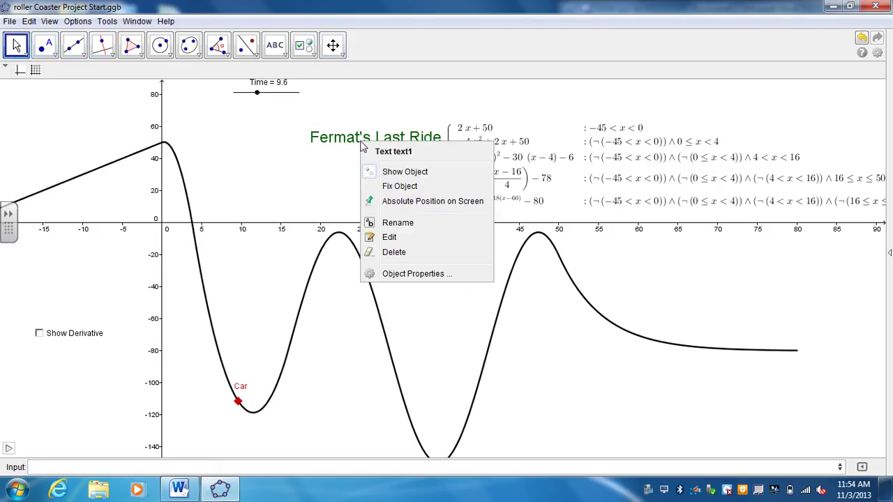
pyautogui.click(401, 202)
# - Pin the piecewise formula text to the screen, then pan to confirm both texts stay fixed
pyautogui.moveTo(526, 199); pyautogui.dragTo(524, 194)
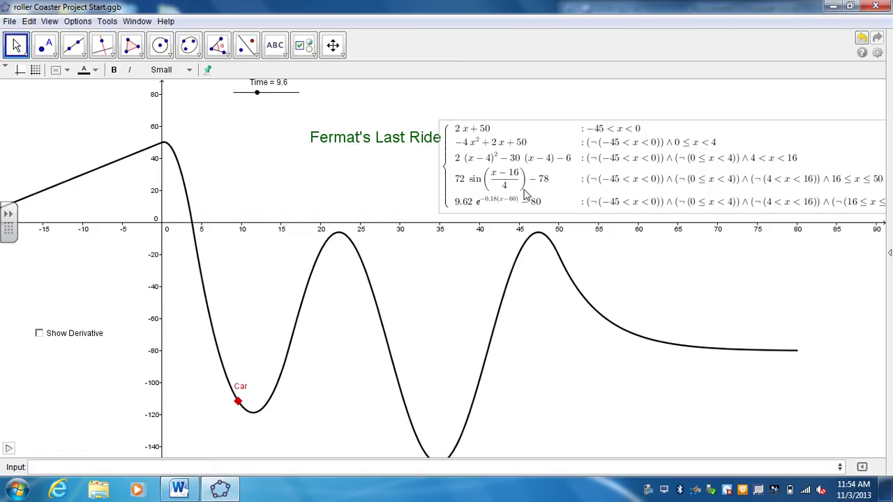
pyautogui.rightClick(521, 187)
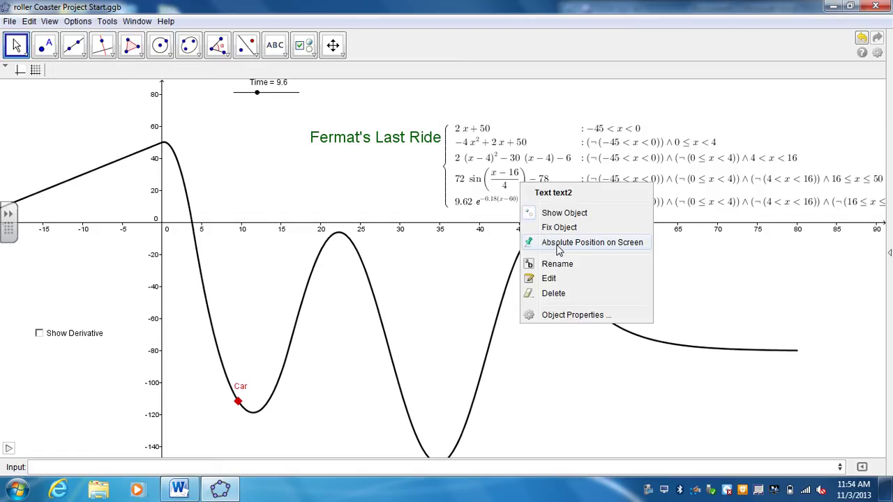
pyautogui.click(553, 244)
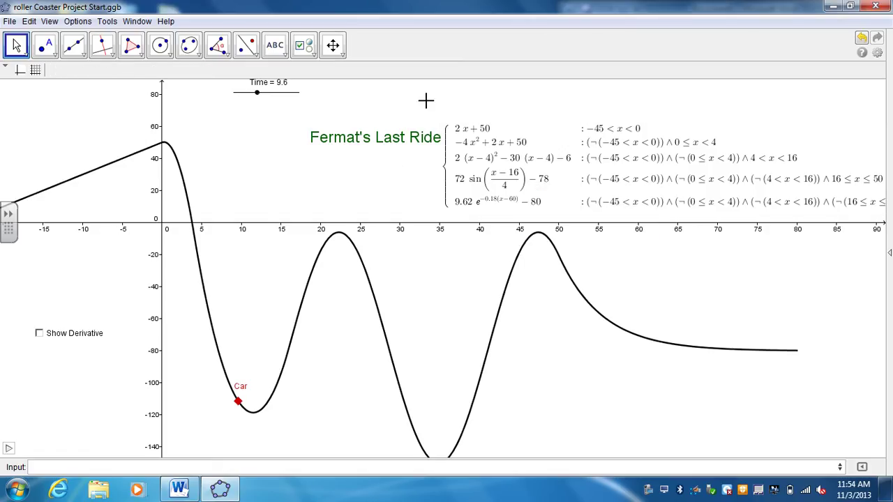
pyautogui.click(333, 45)
pyautogui.moveTo(272, 170); pyautogui.dragTo(302, 217)
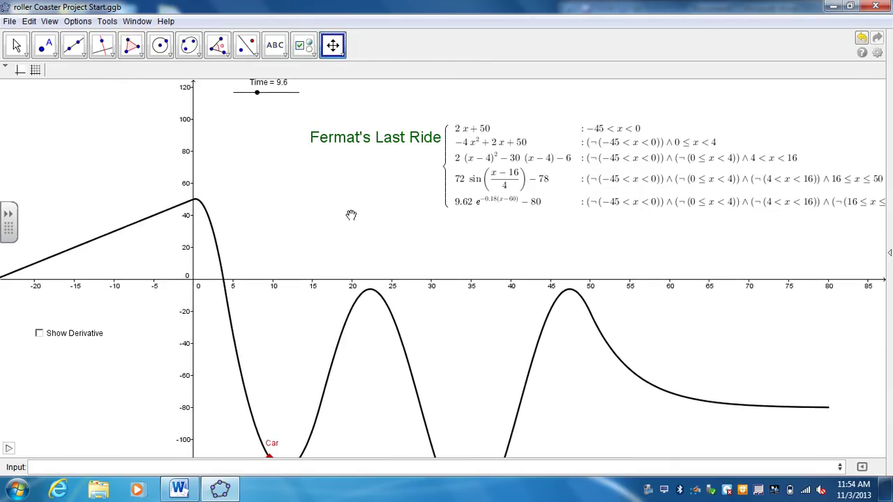
pyautogui.moveTo(358, 246); pyautogui.dragTo(325, 194)
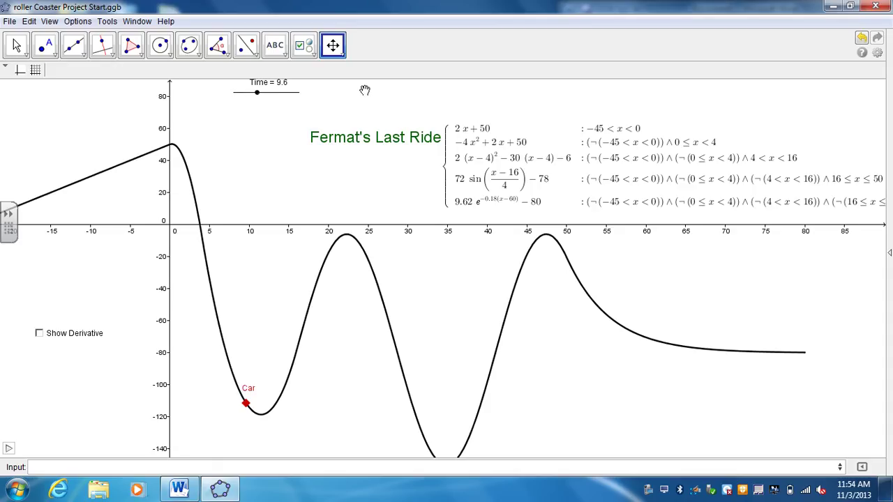
# - Place a 'Show function' show/hide checkbox at the lower left, linked to the formula text text2
pyautogui.doubleClick(501, 169)
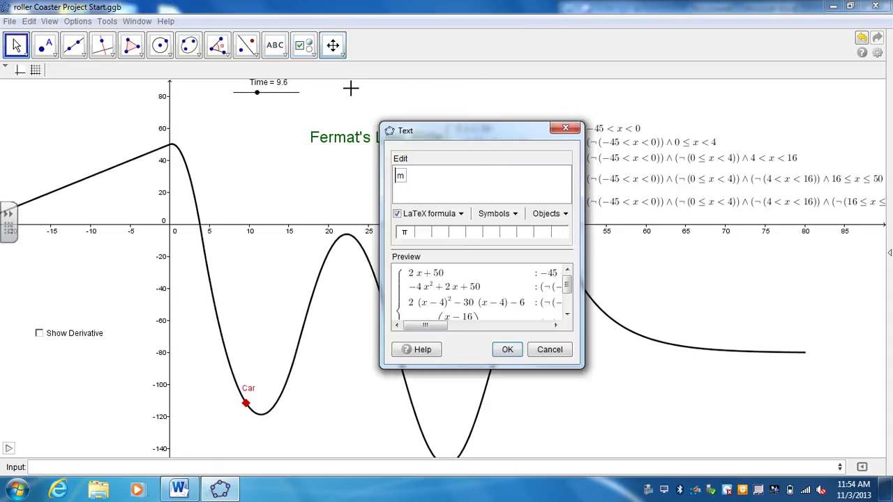
pyautogui.click(550, 349)
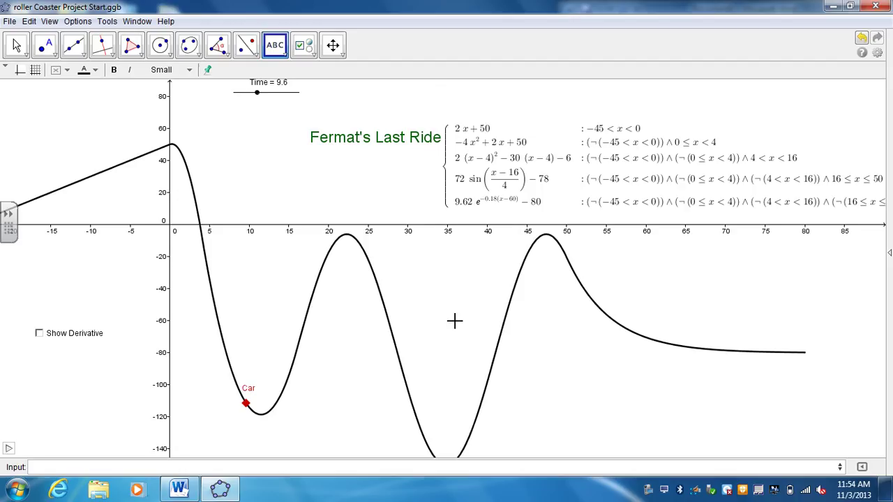
pyautogui.click(307, 48)
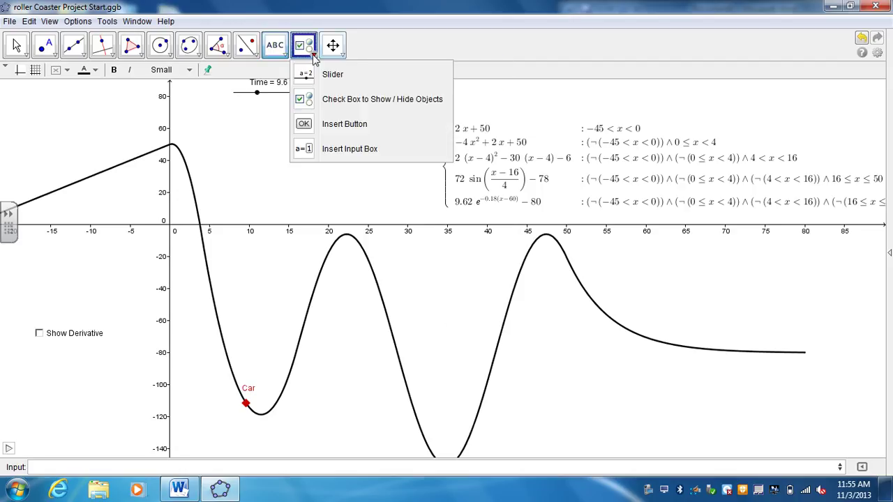
pyautogui.click(336, 100)
pyautogui.click(115, 385)
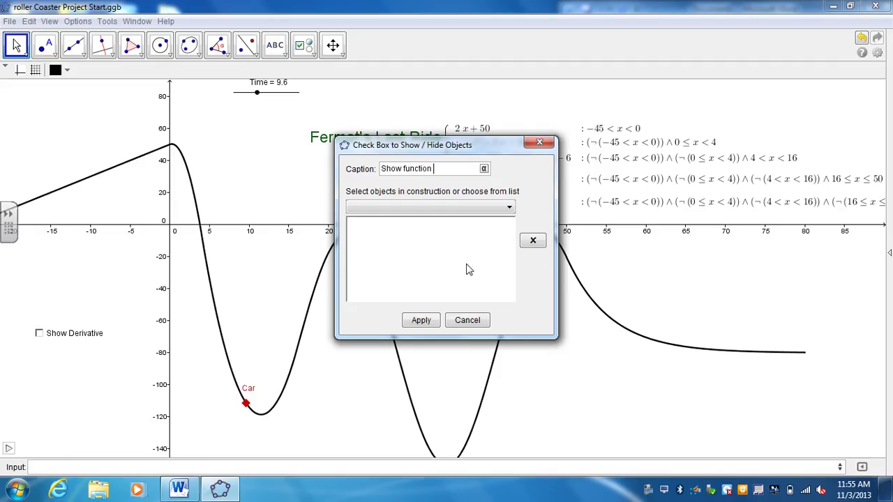
pyautogui.click(509, 207)
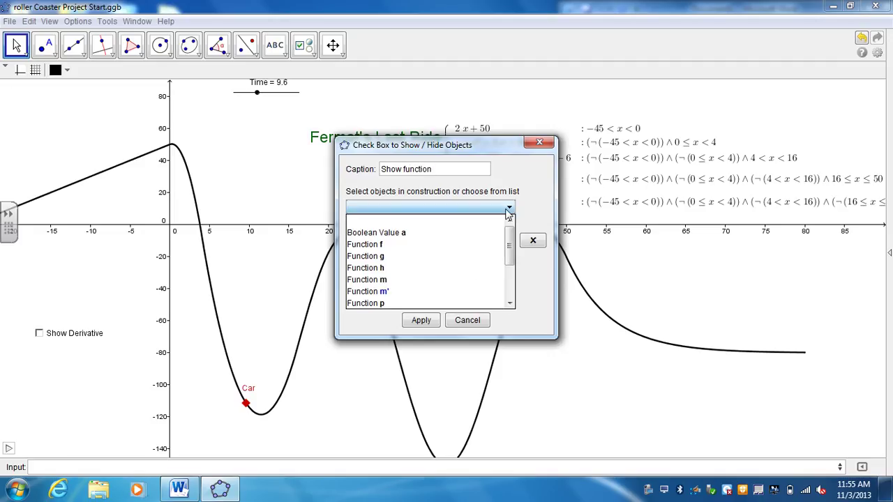
pyautogui.moveTo(509, 244); pyautogui.dragTo(508, 285)
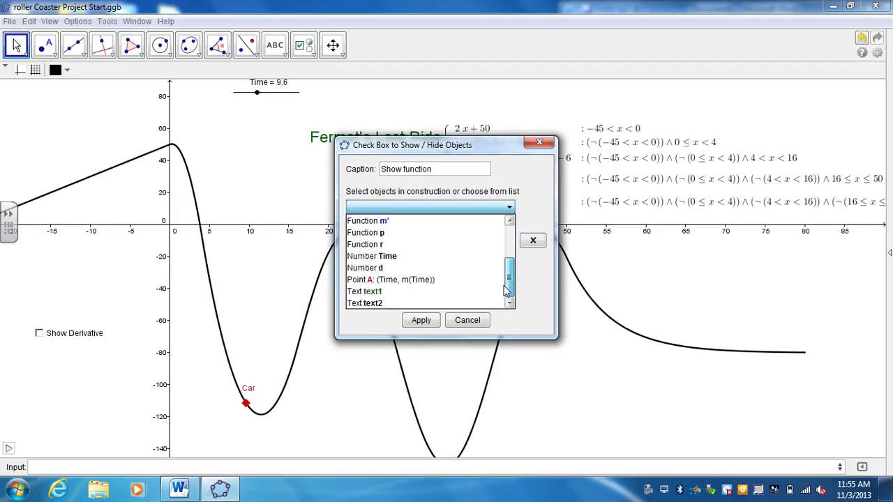
pyautogui.click(374, 305)
# - Create the Show function checkbox and test that it toggles the formula text
pyautogui.click(421, 320)
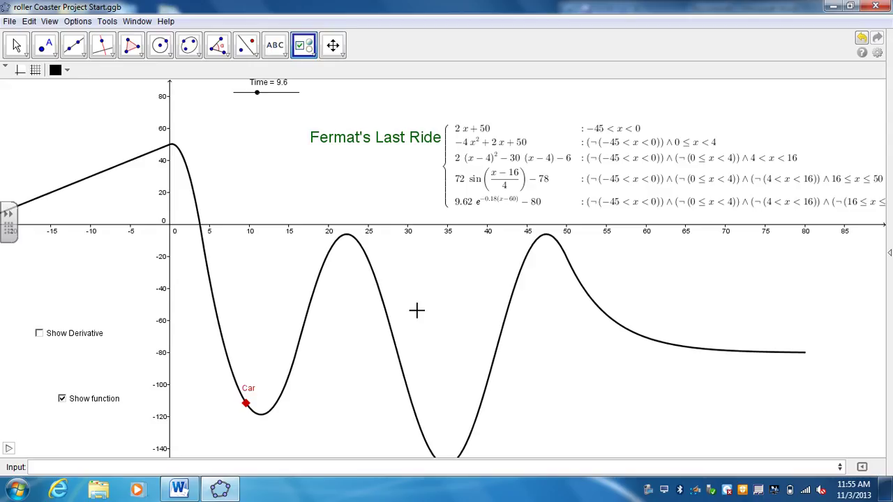
pyautogui.click(27, 53)
pyautogui.click(62, 399)
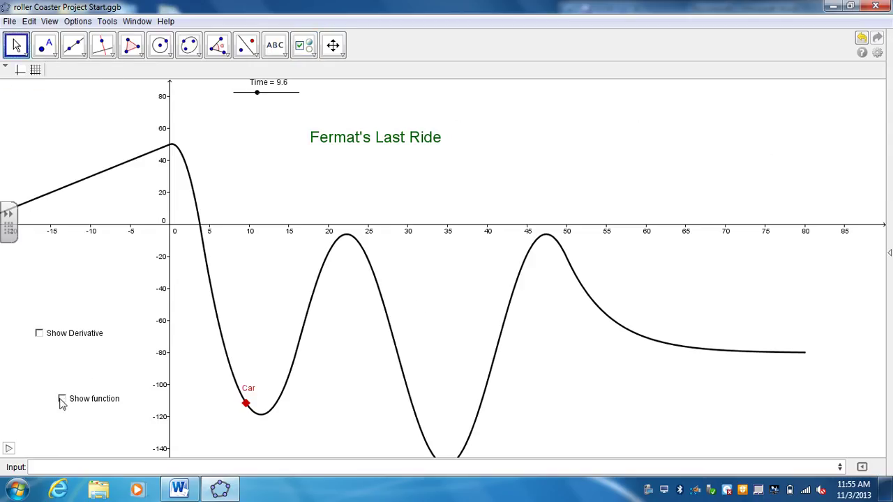
pyautogui.click(61, 399)
pyautogui.moveTo(60, 399); pyautogui.dragTo(60, 398)
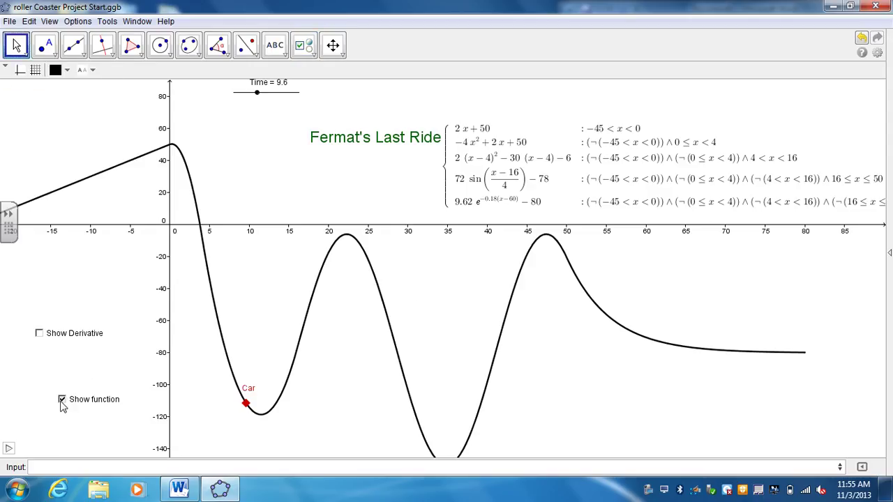
pyautogui.click(62, 400)
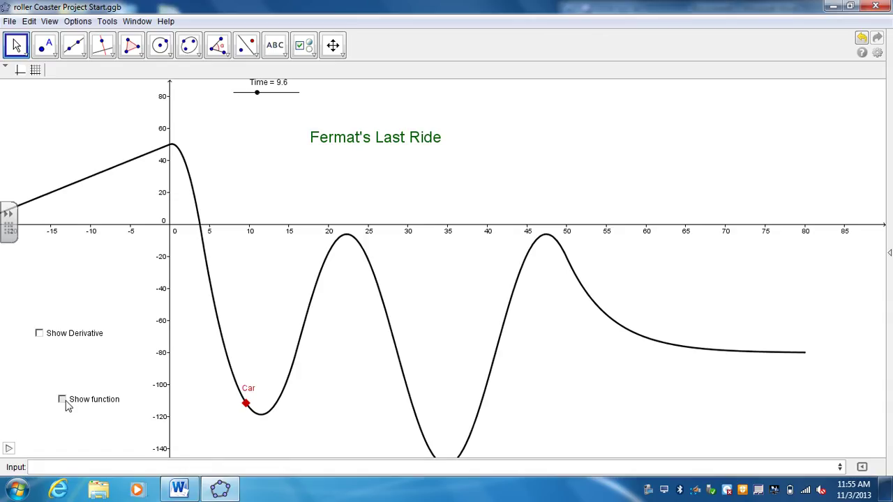
pyautogui.click(62, 400)
# - Move the formula text top right and the checkbox under Show Derivative, then untick it
pyautogui.moveTo(629, 213); pyautogui.dragTo(580, 148)
pyautogui.moveTo(66, 394); pyautogui.dragTo(40, 354)
pyautogui.click(39, 351)
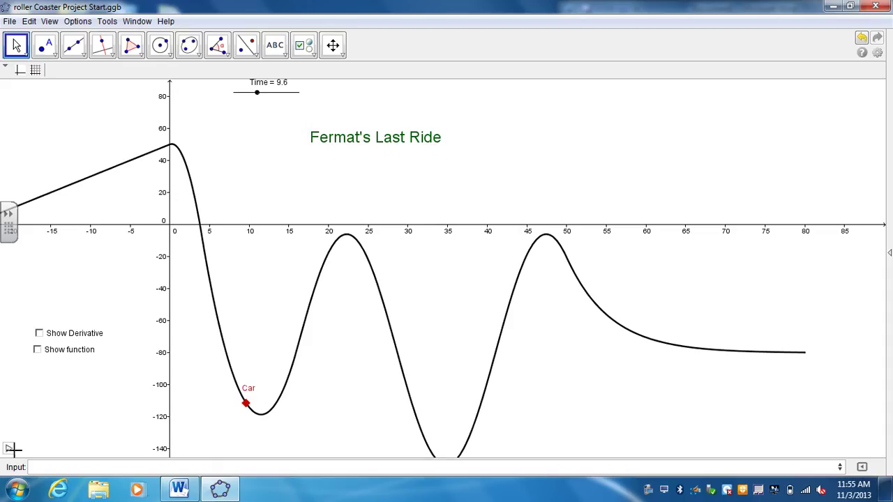